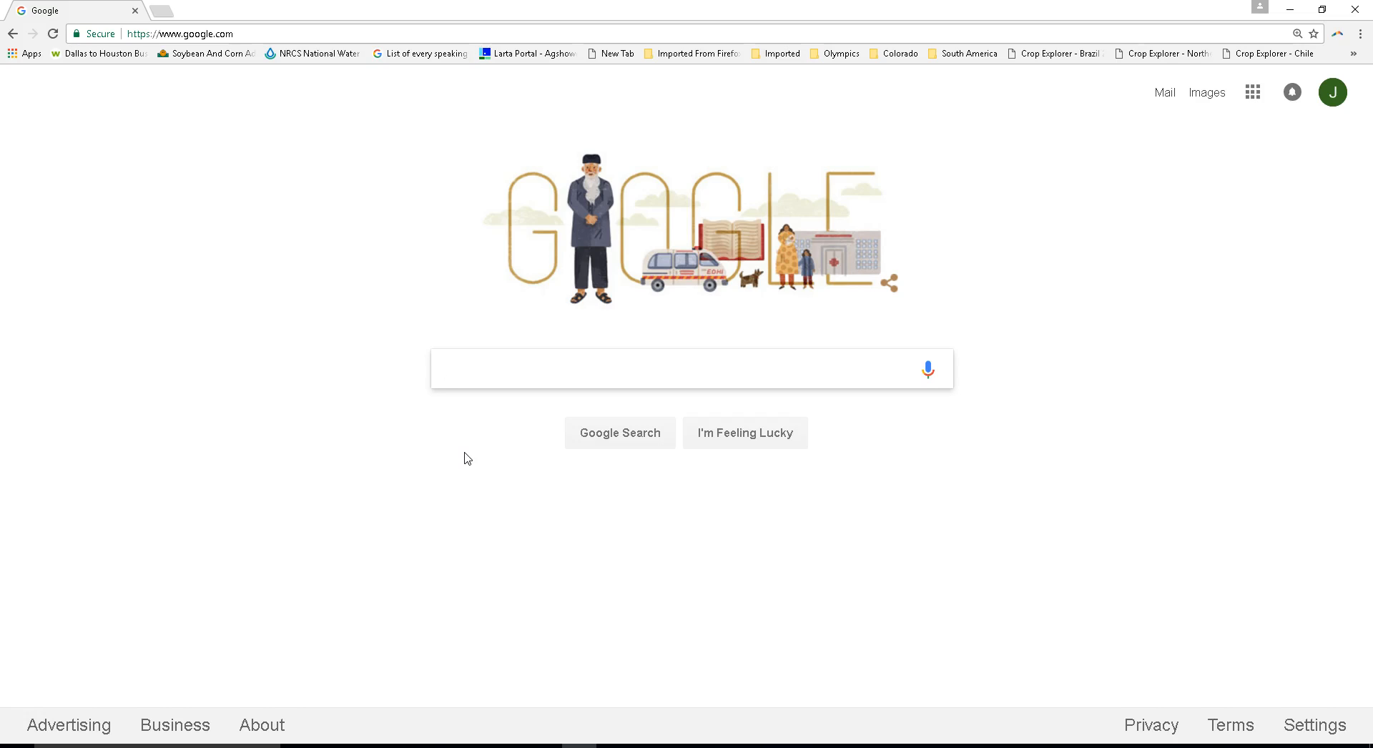
- Open obsproject.com, start the OBS Studio download for Windows 7+, and return to the Google homepage
click(301, 31)
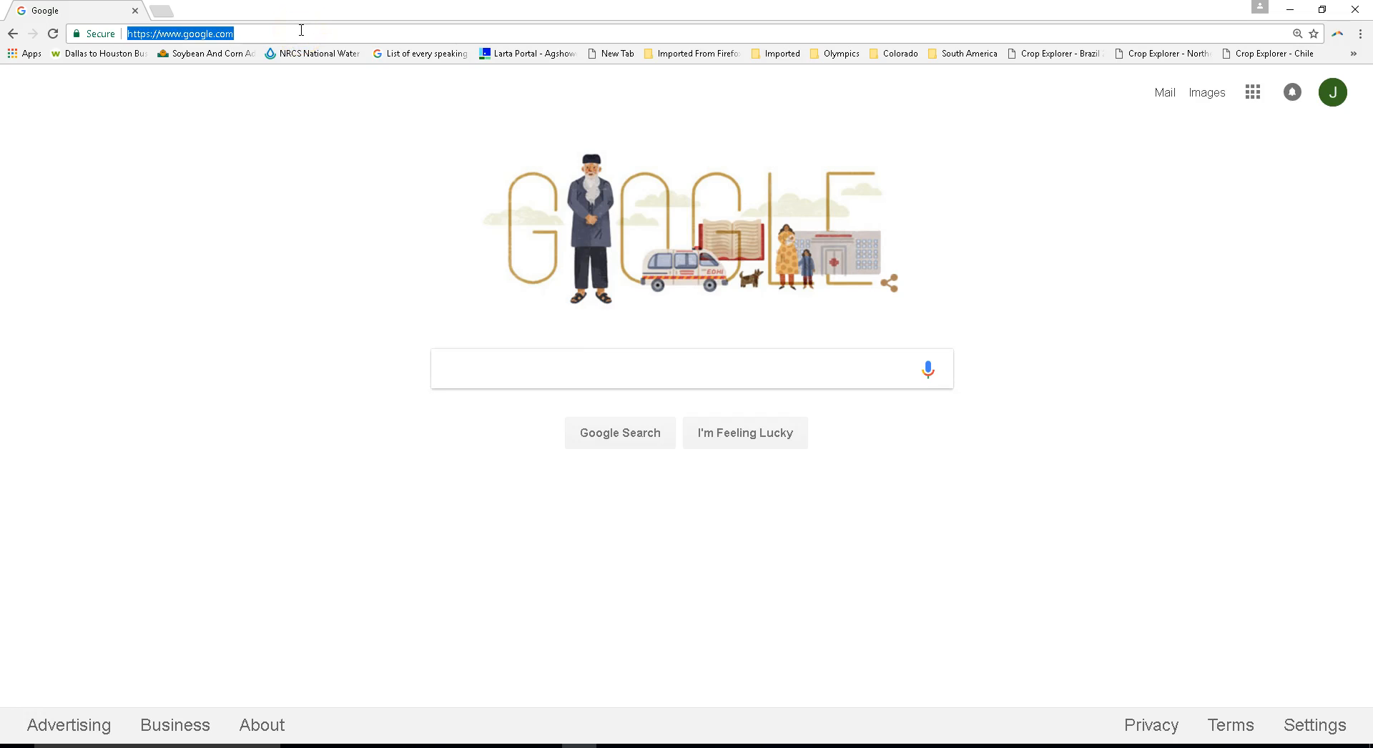
text(ob)
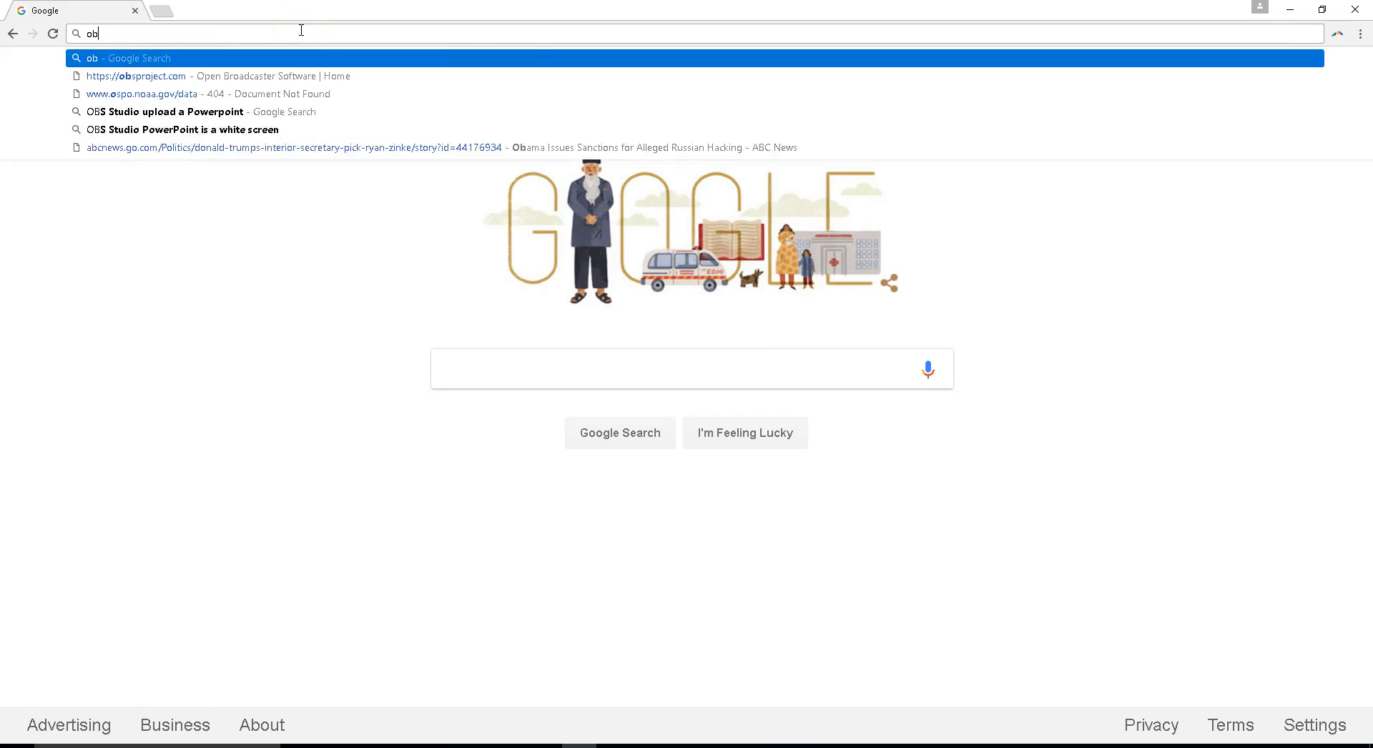
text(sproje)
key(Return)
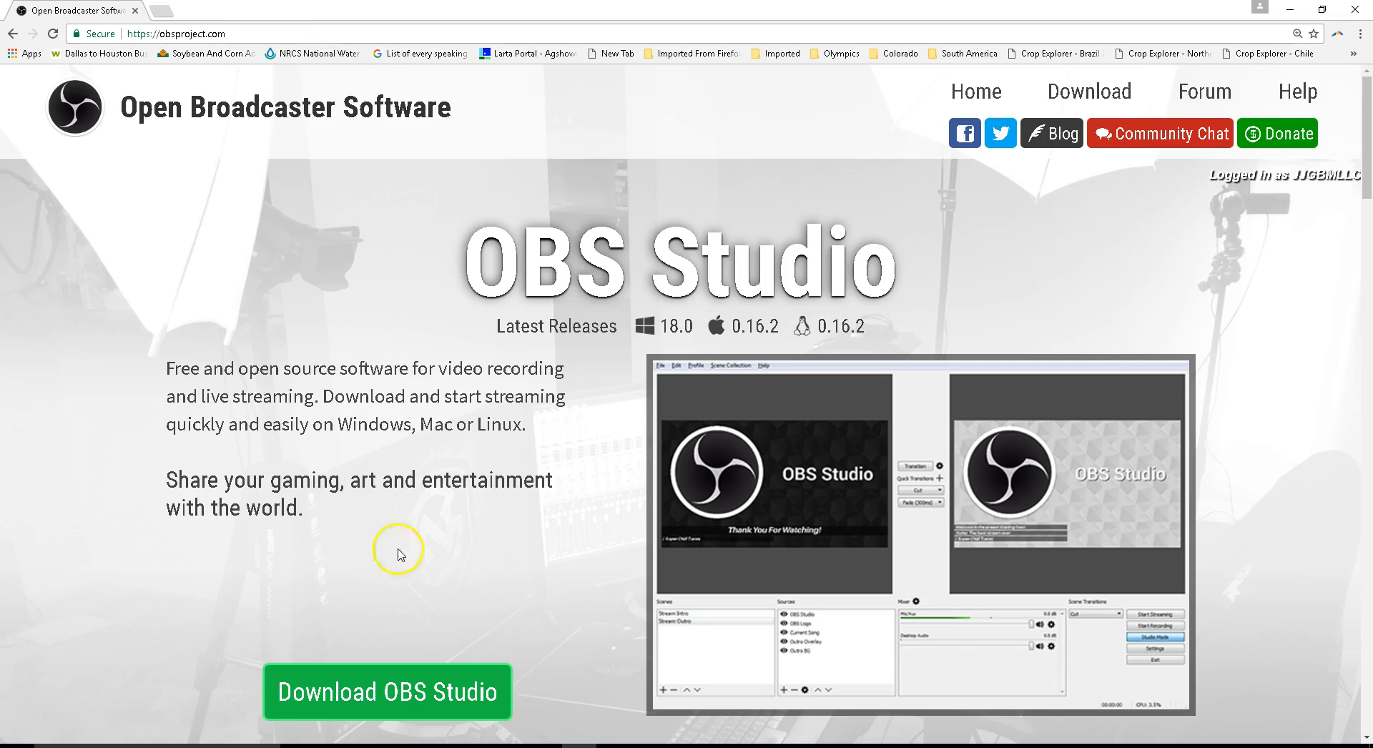
scroll(450, 572, down, 2)
click(444, 559)
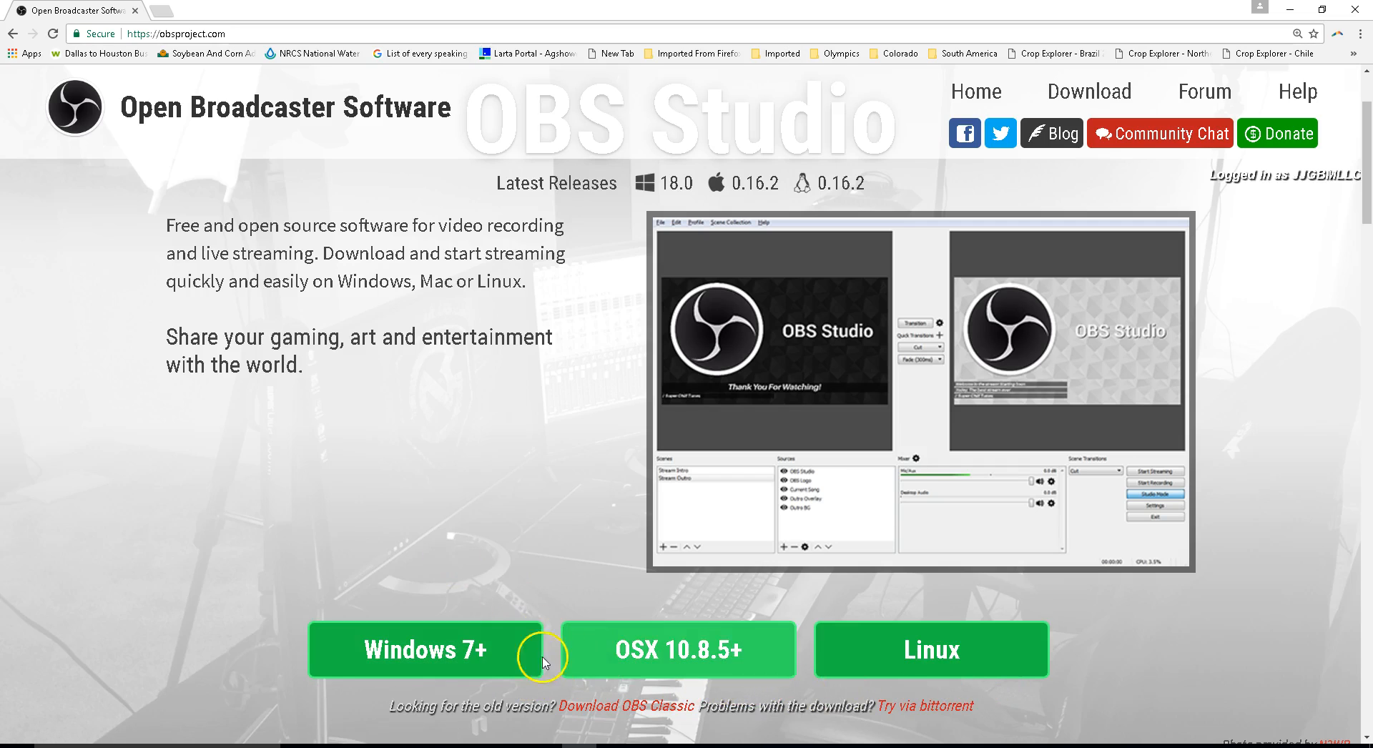
click(470, 660)
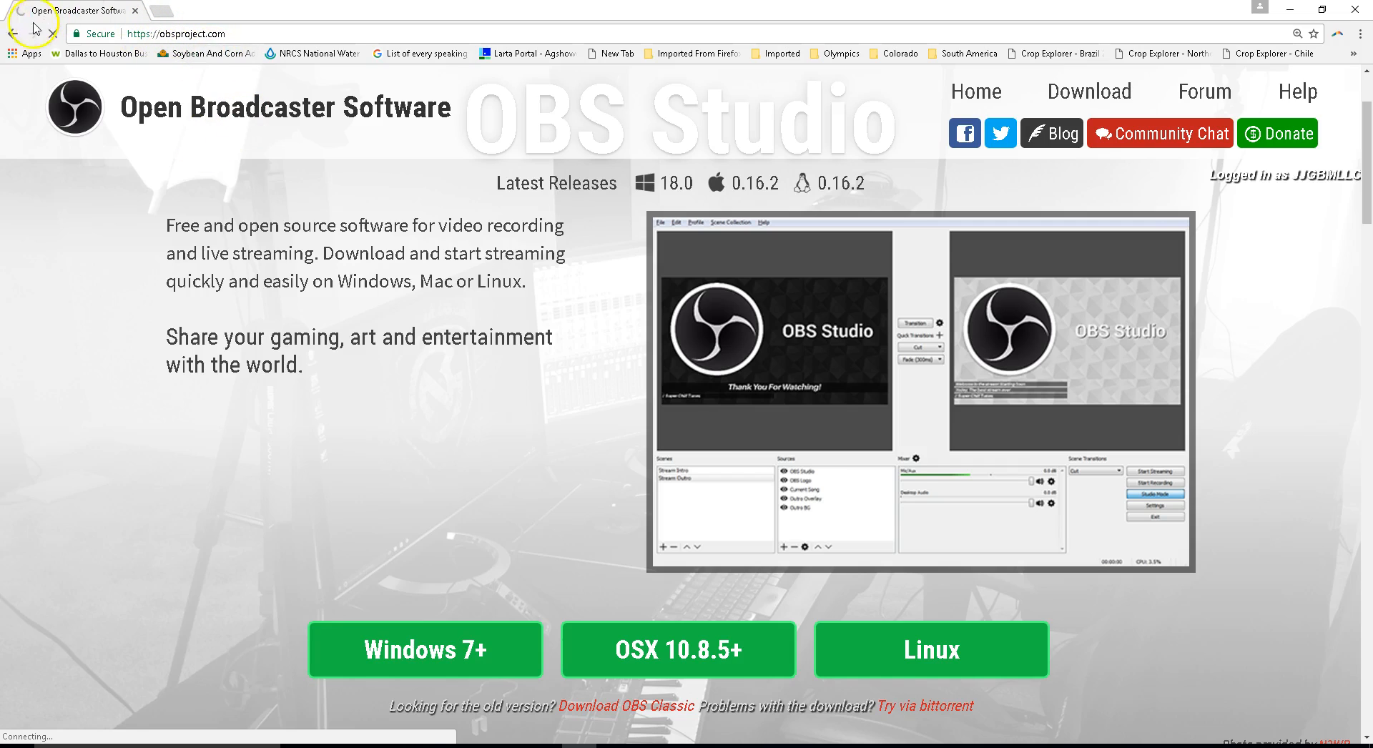
click(14, 35)
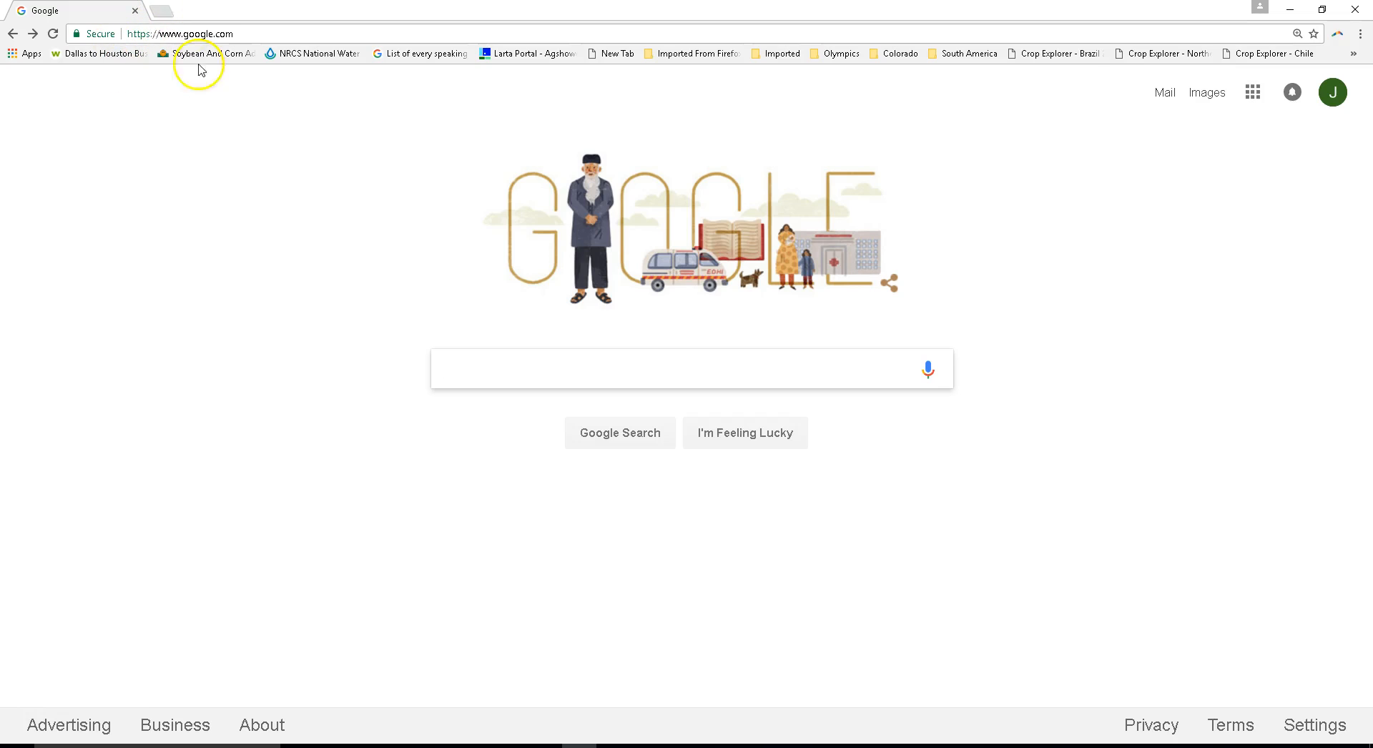
click(272, 33)
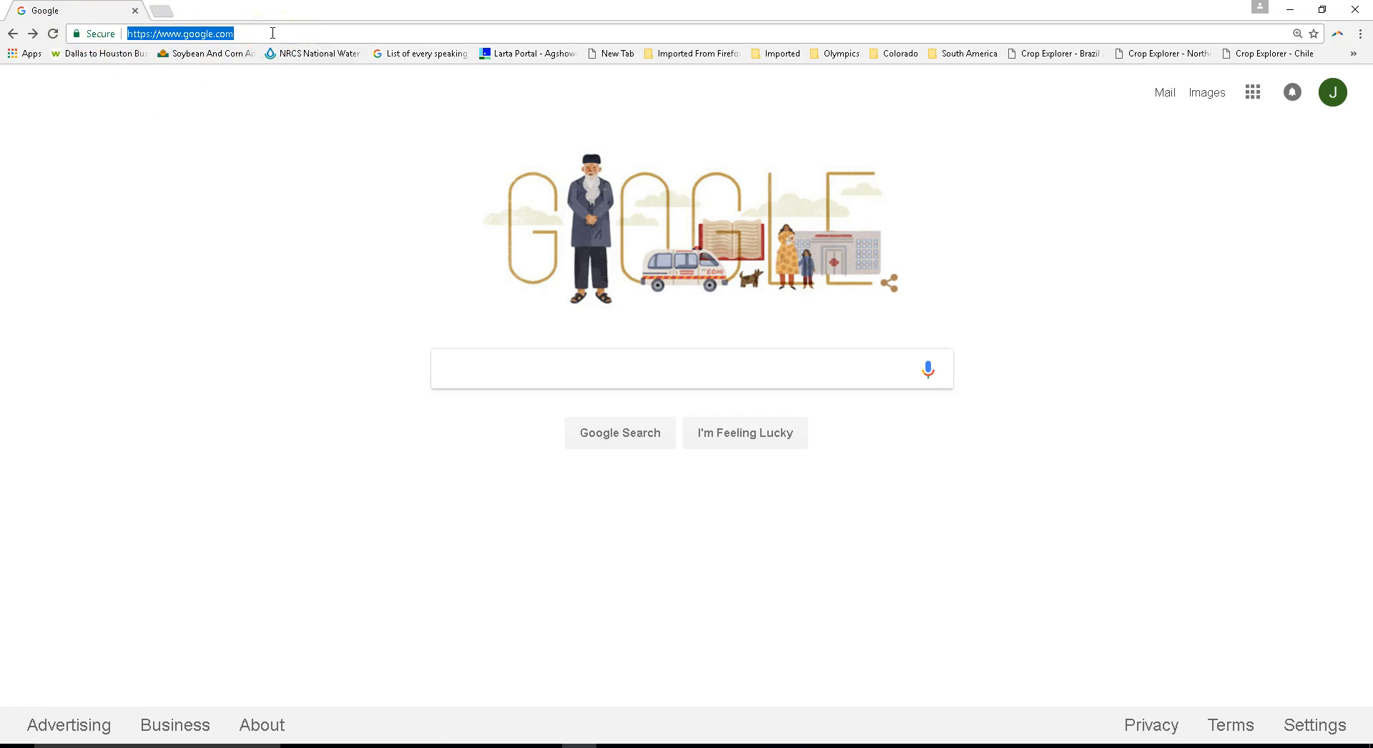
text(ustream)
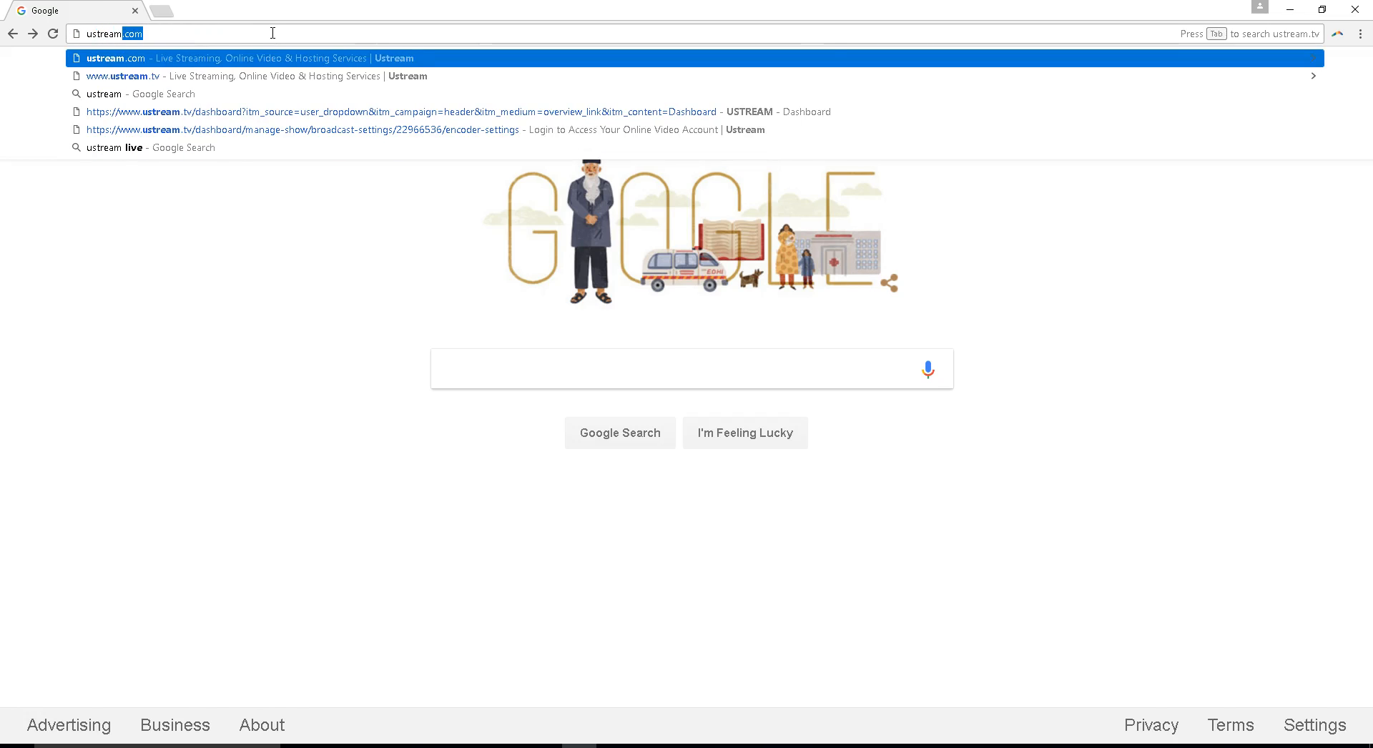
text(c.om)
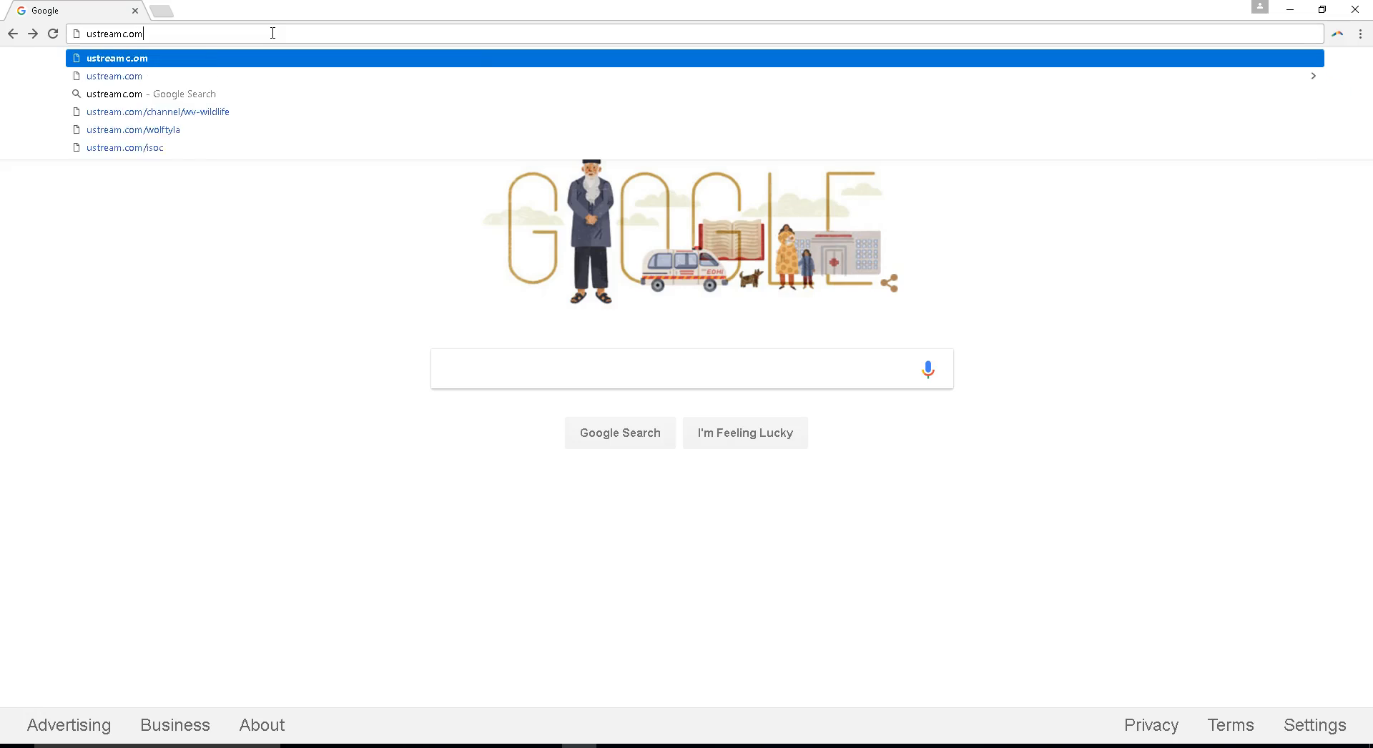
key(Return)
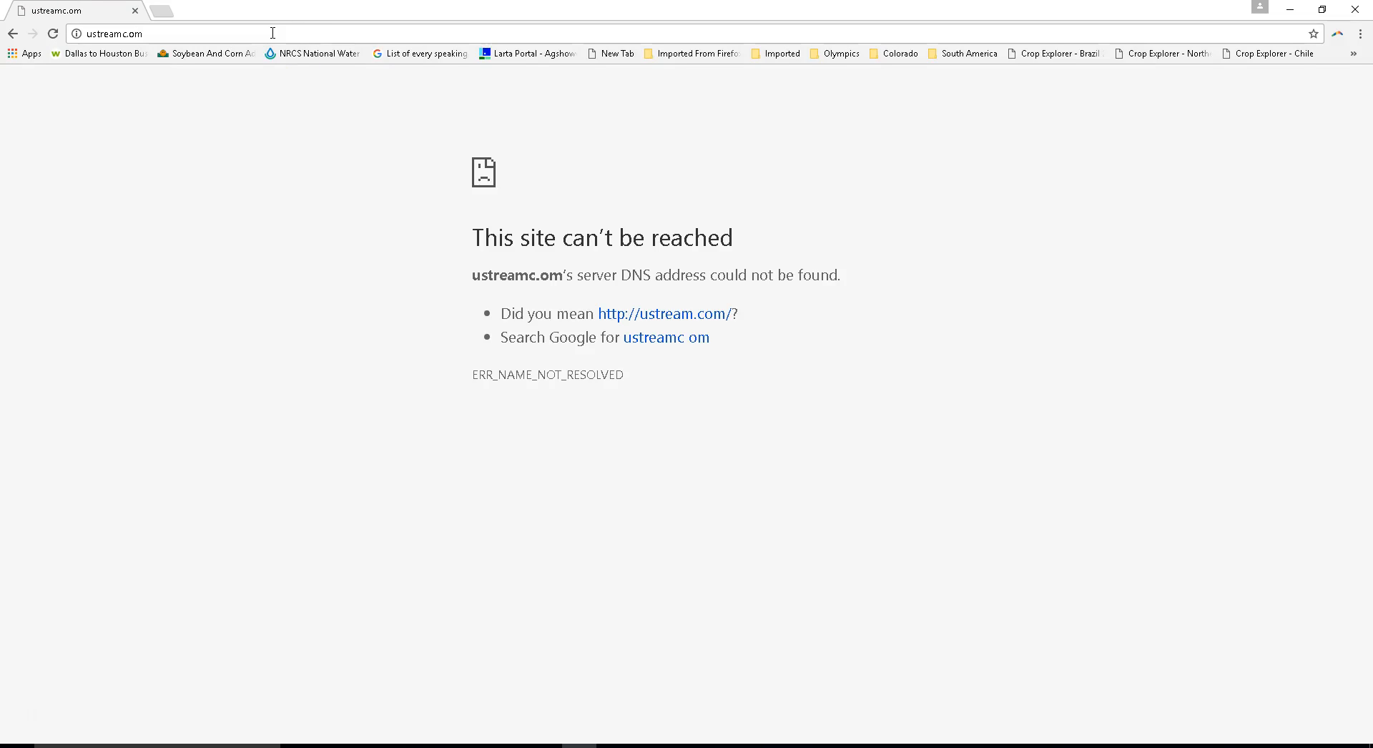
- Open the Ustream website at ustream.com
click(316, 35)
text(ustream.com)
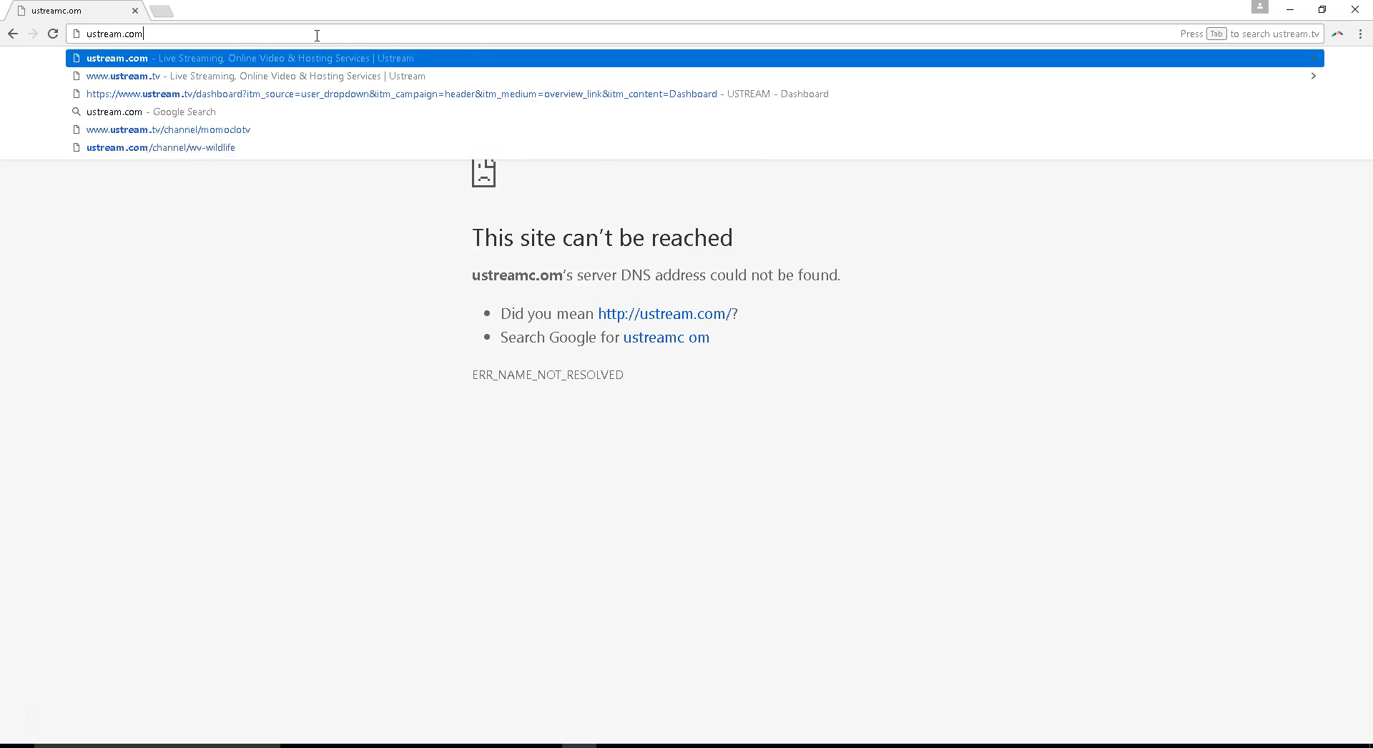
key(Return)
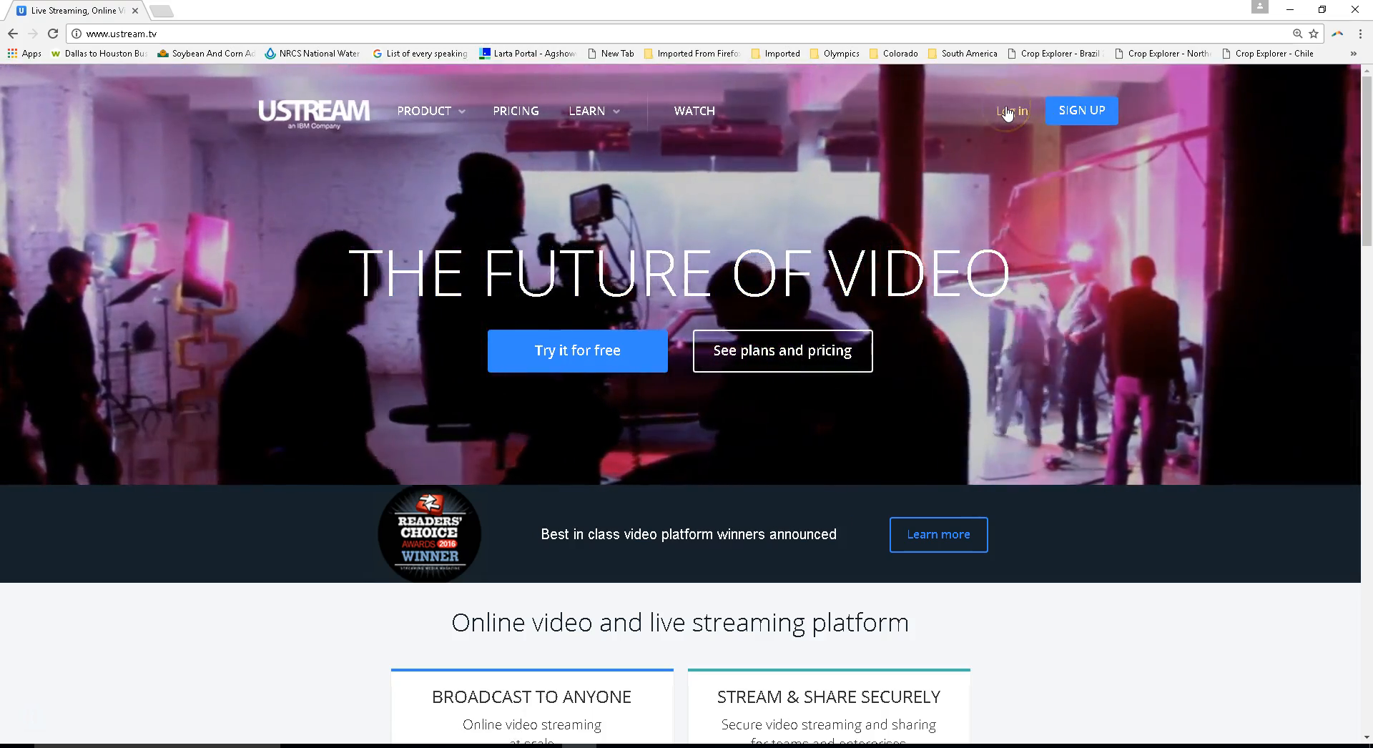
- Log in to Ustream with the account's e-mail address and password
click(1008, 112)
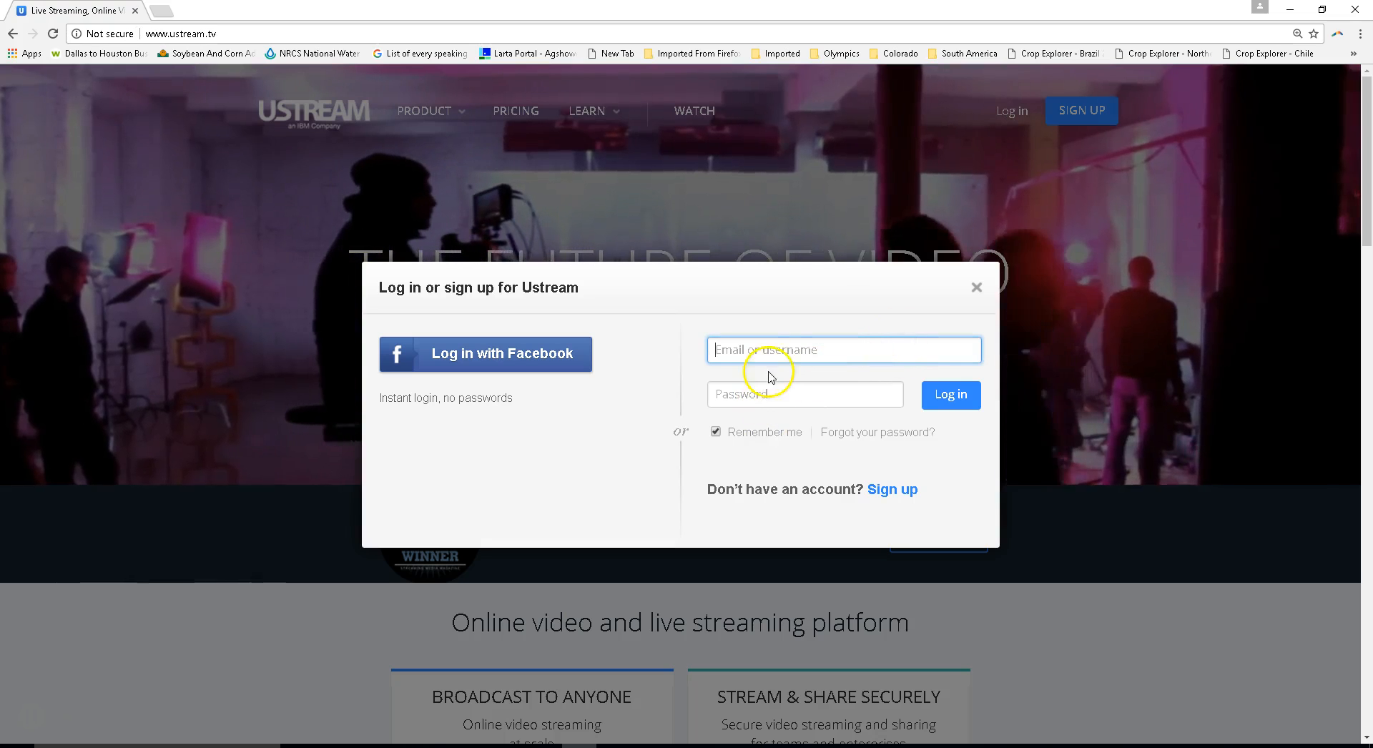
click(781, 350)
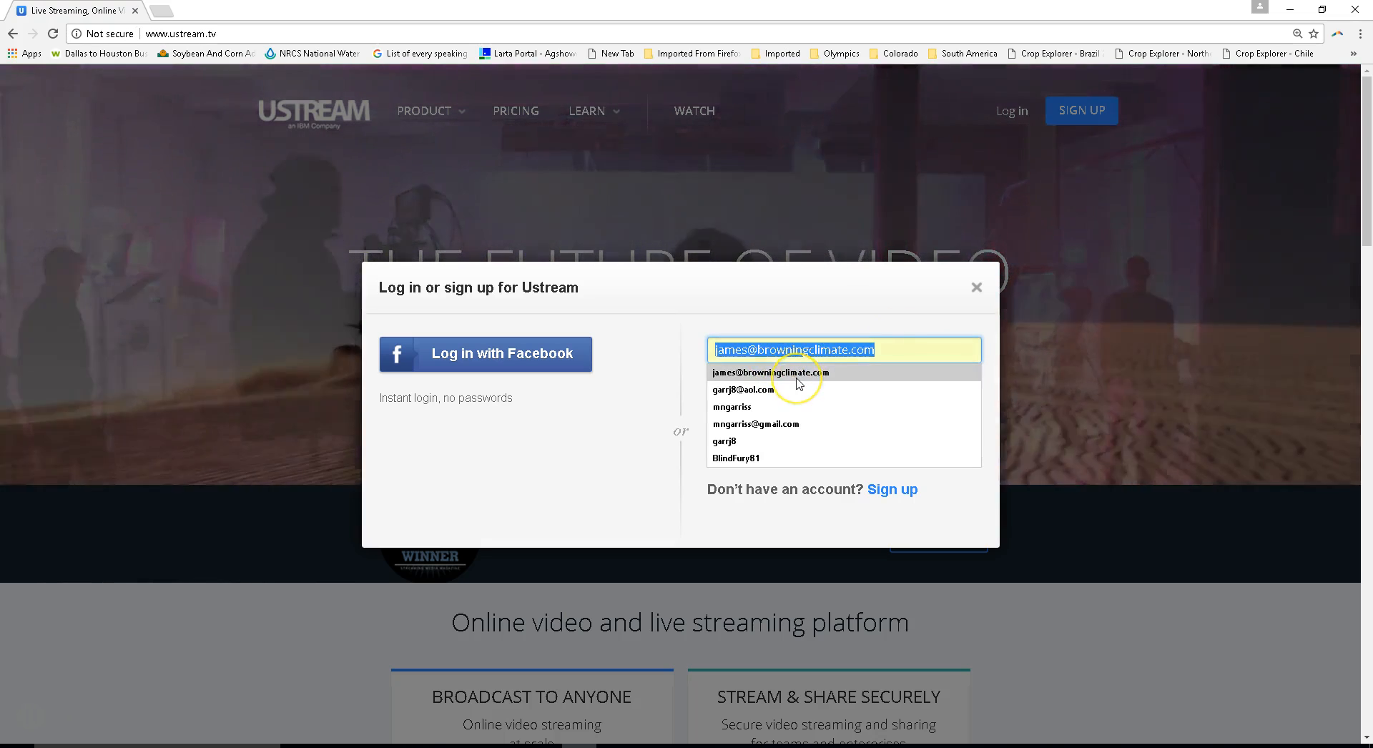
click(797, 377)
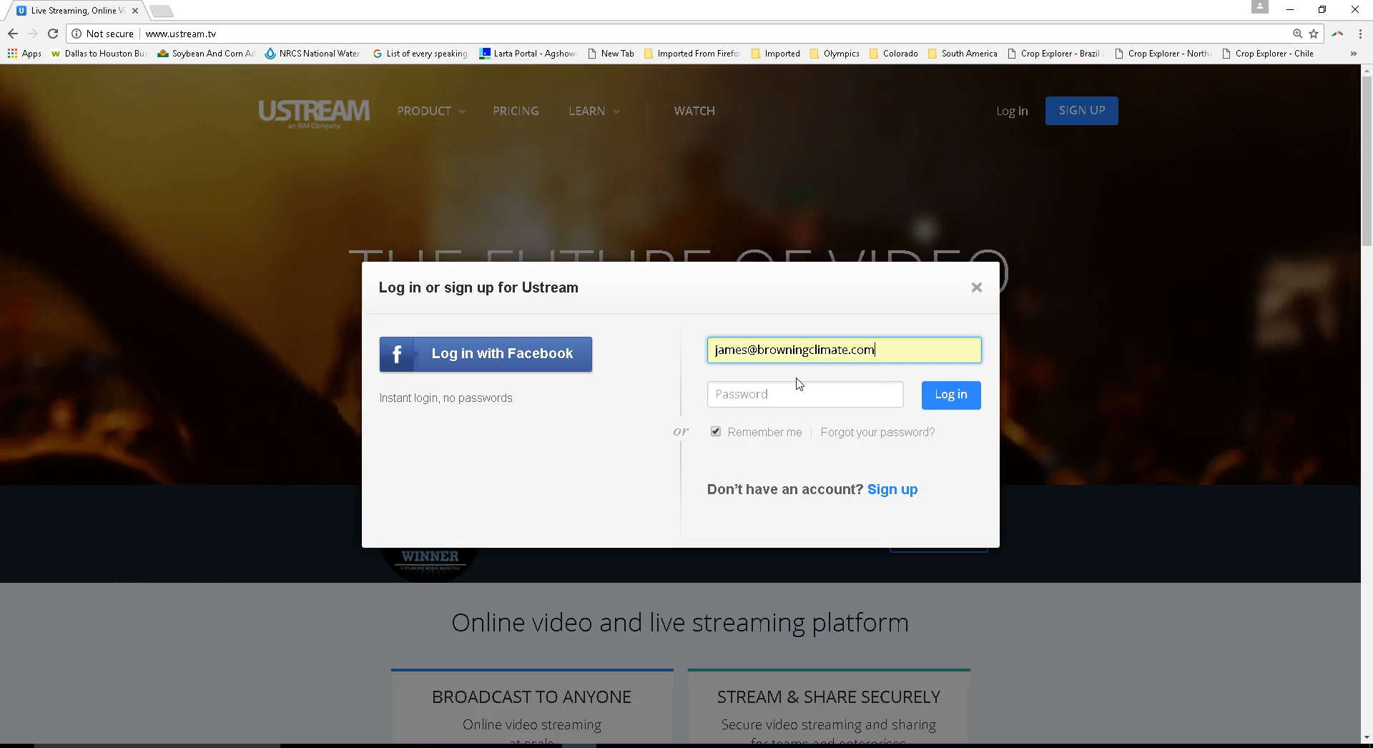
click(793, 391)
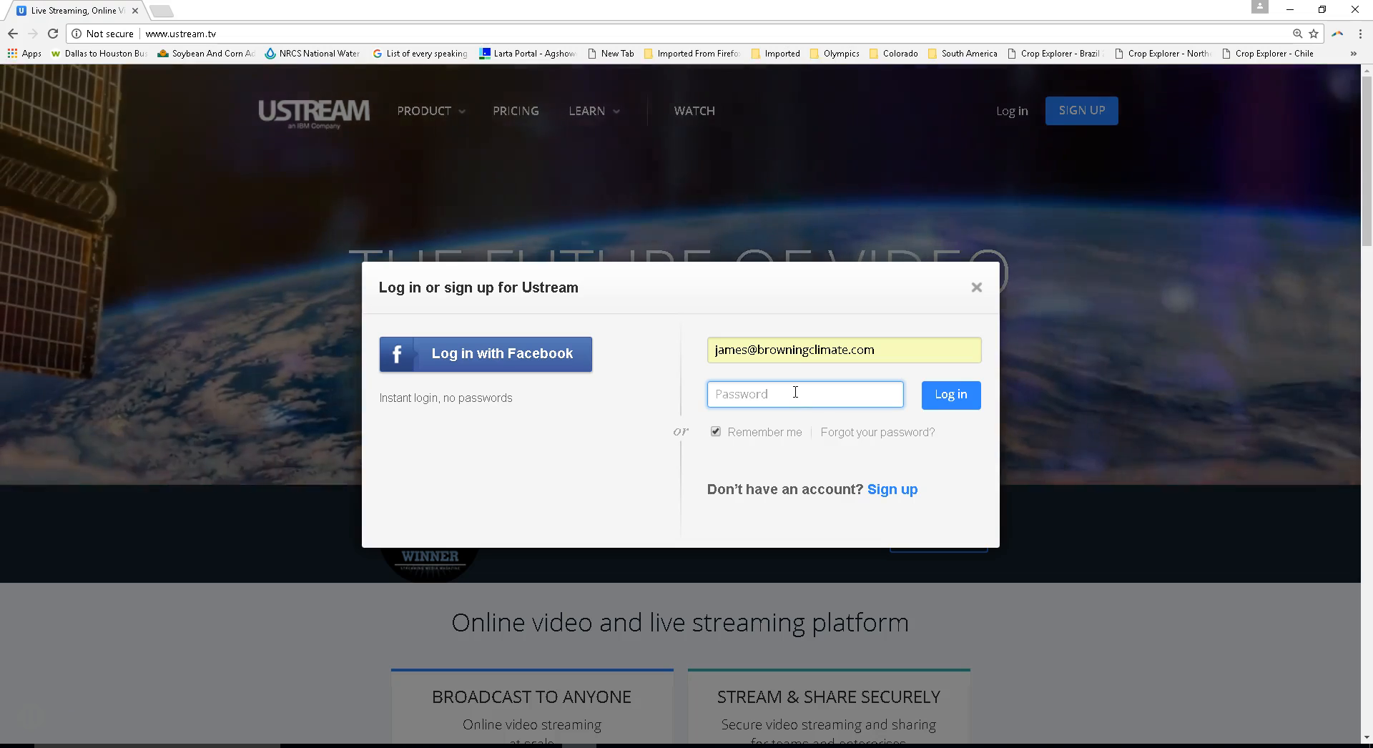
text(••)
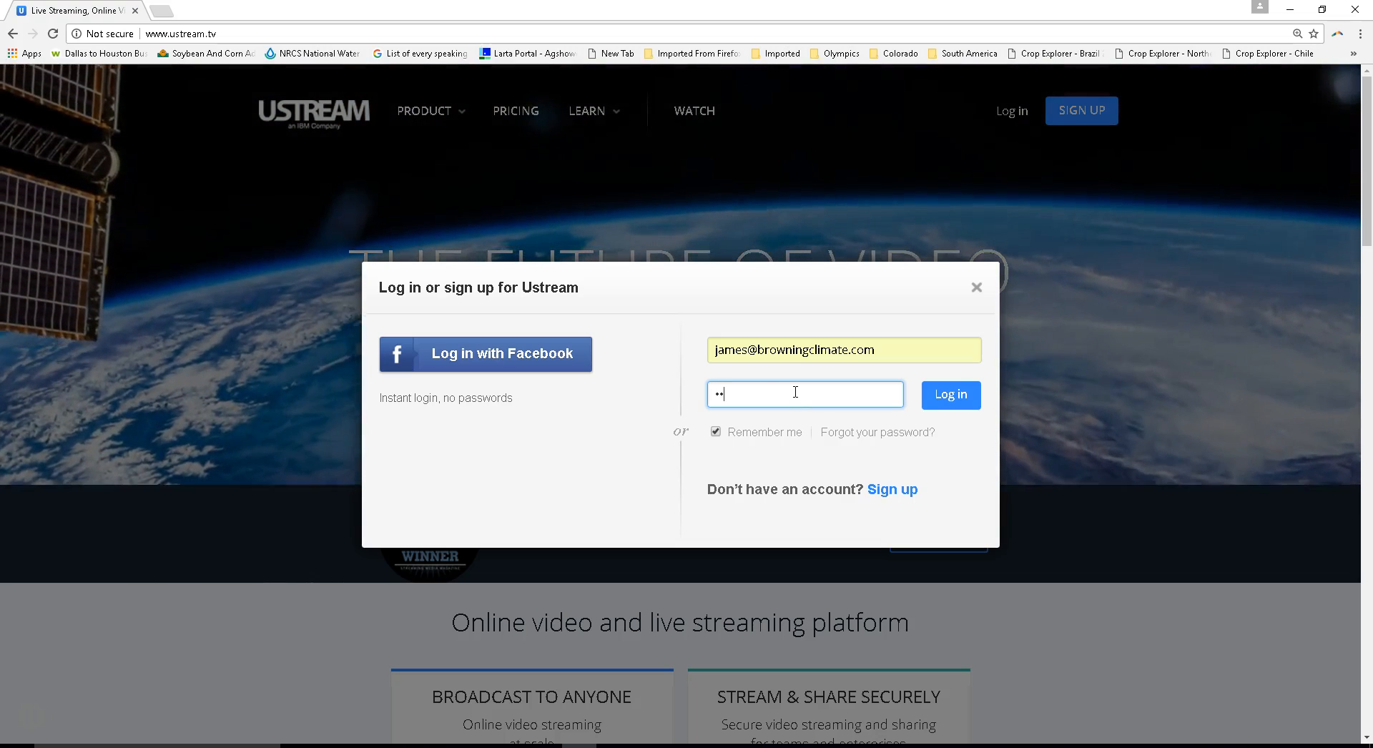
text(••••••)
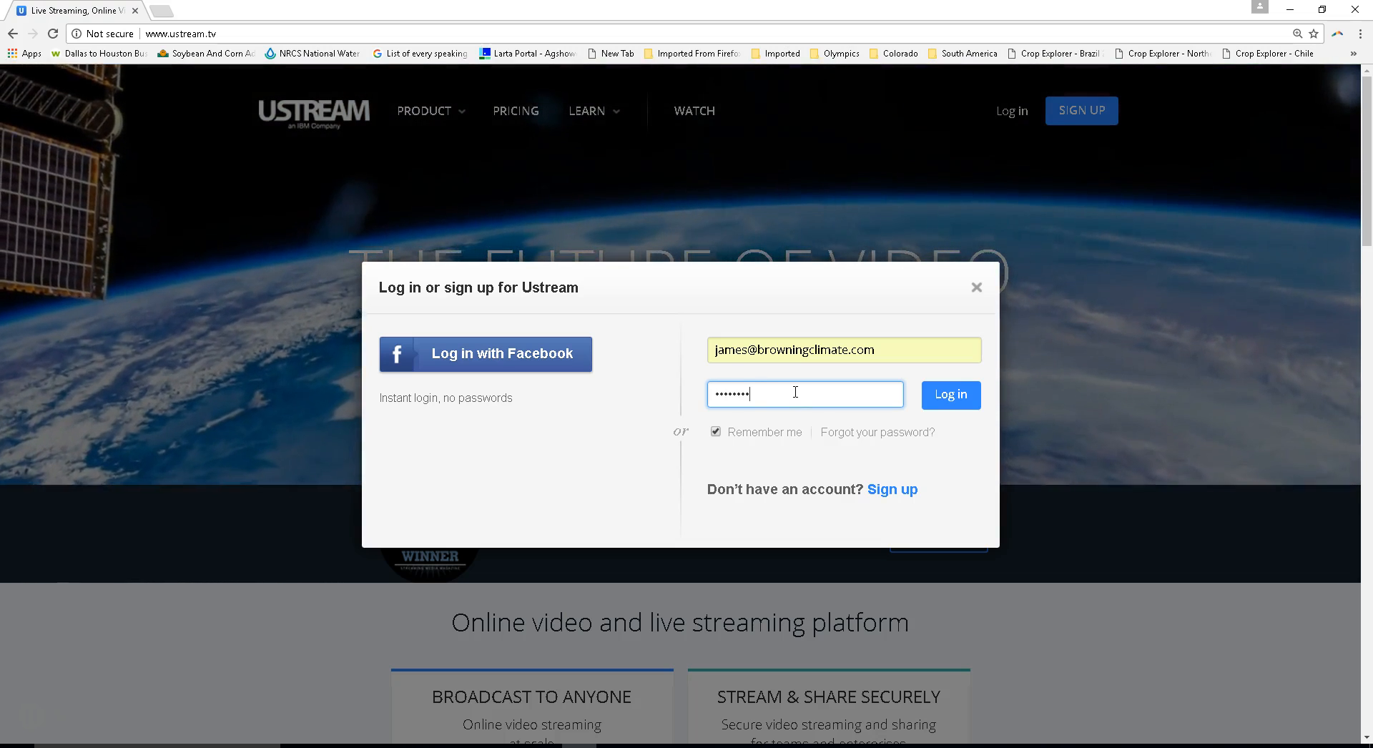
text(•)
key(Return)
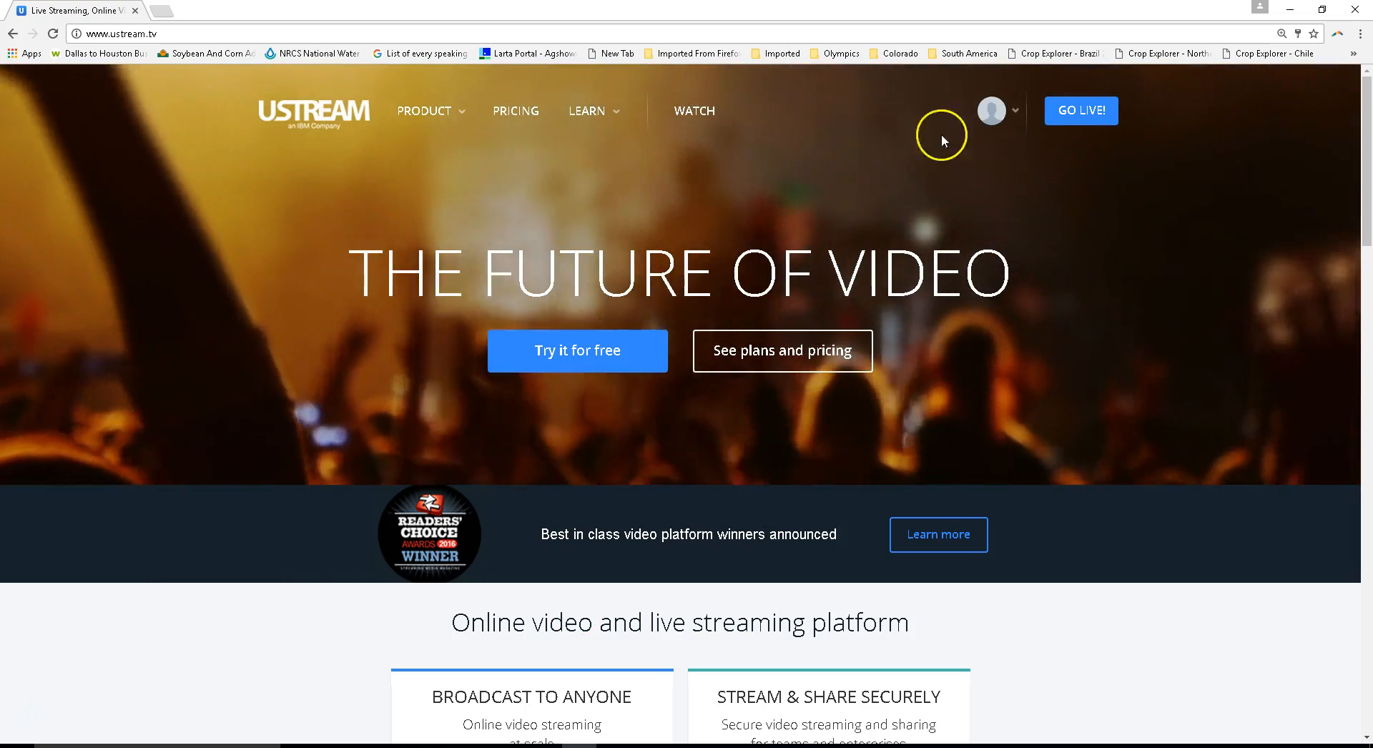
- Open the Ustream account dashboard and go to the channel's encoder settings within its broadcast settings
click(991, 112)
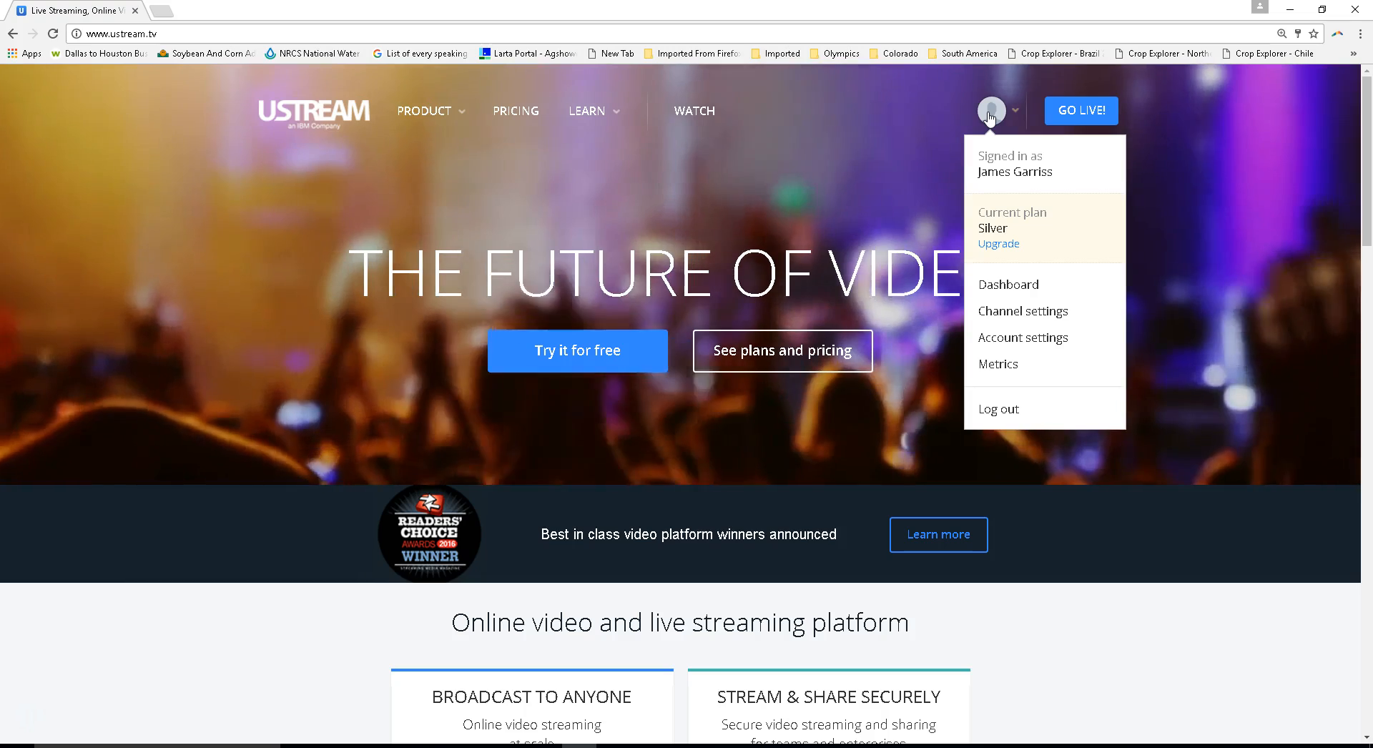
click(1029, 293)
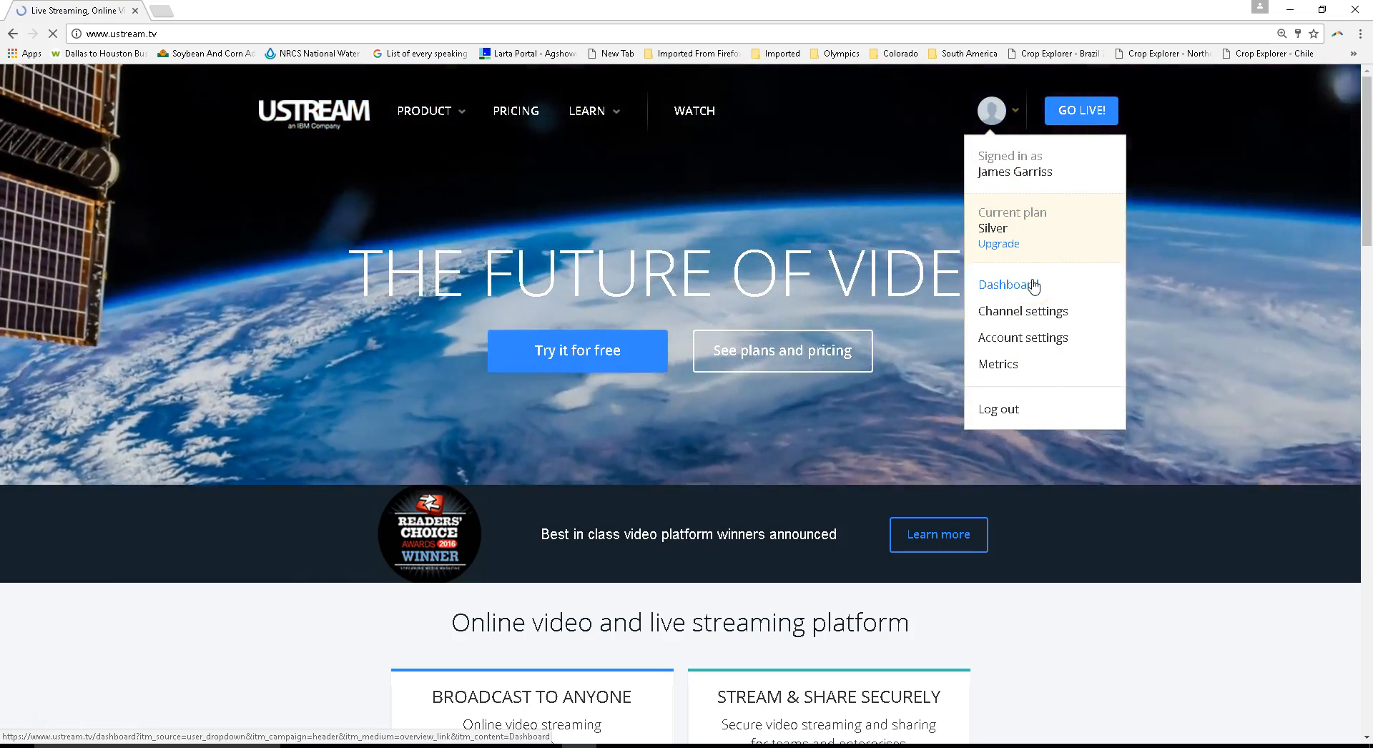
click(867, 315)
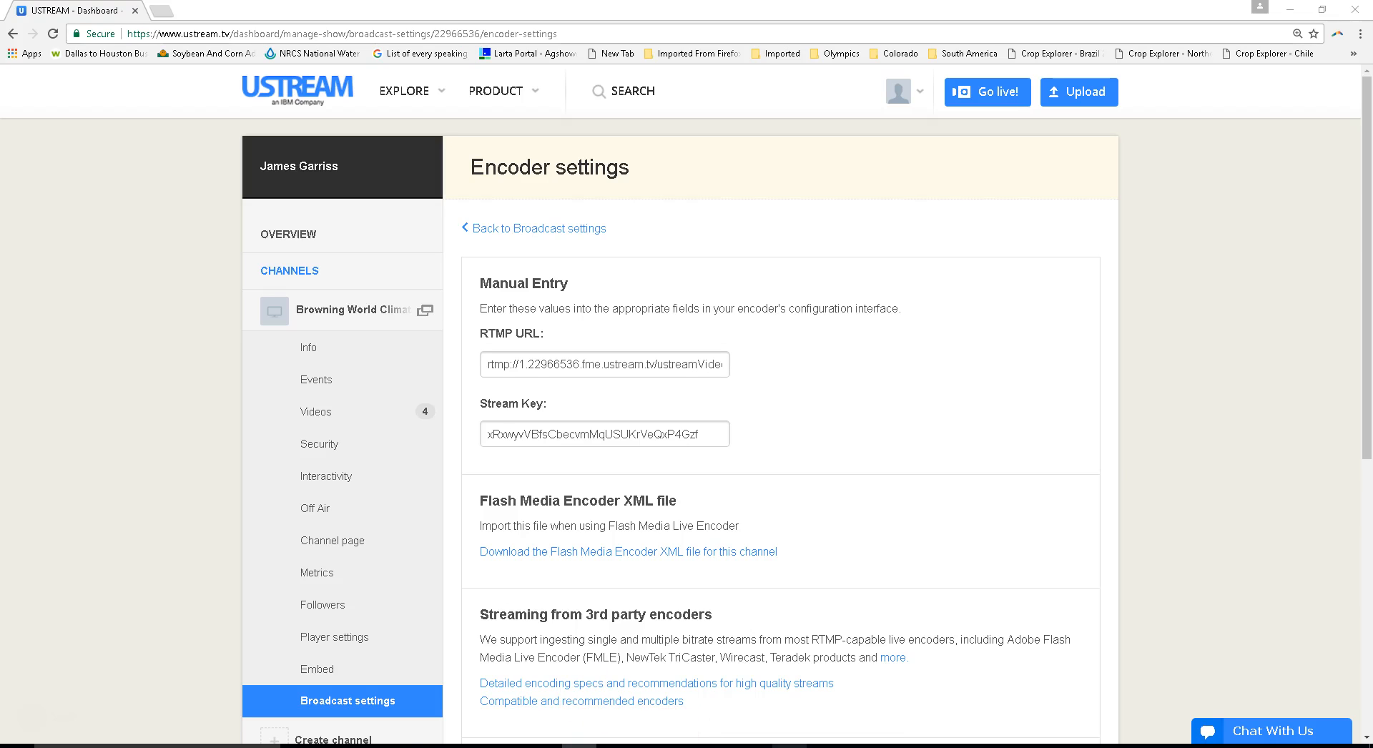
- Switch to OBS and remove the existing scene "Scene 1", confirming the removal
click(789, 746)
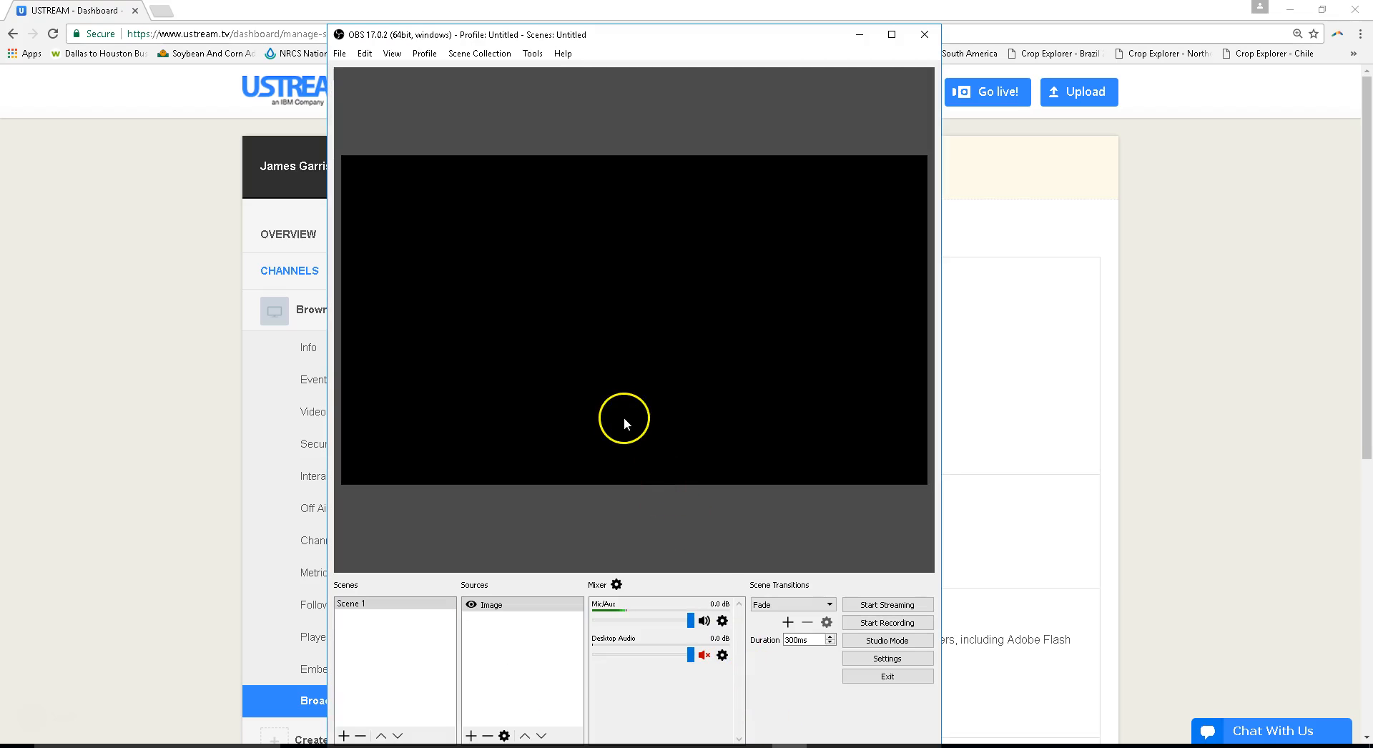
right_click(359, 607)
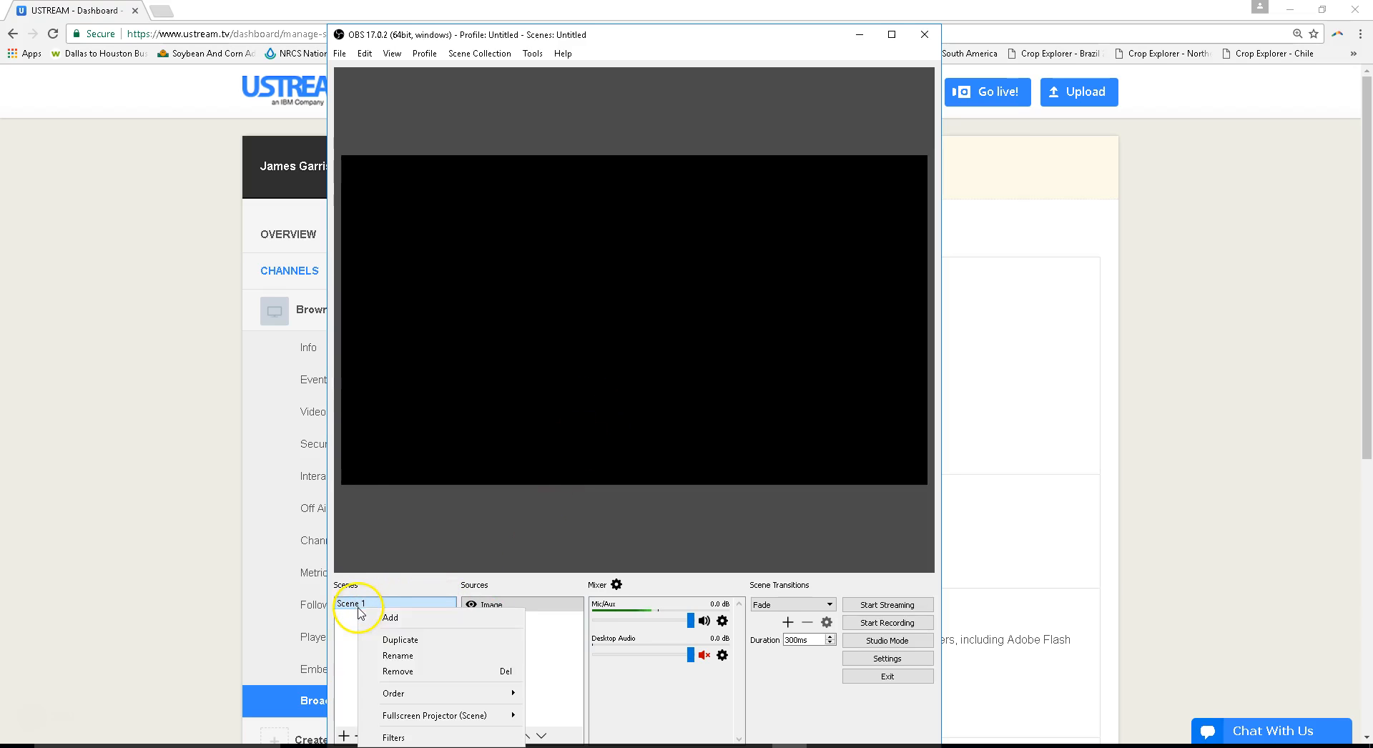
click(402, 670)
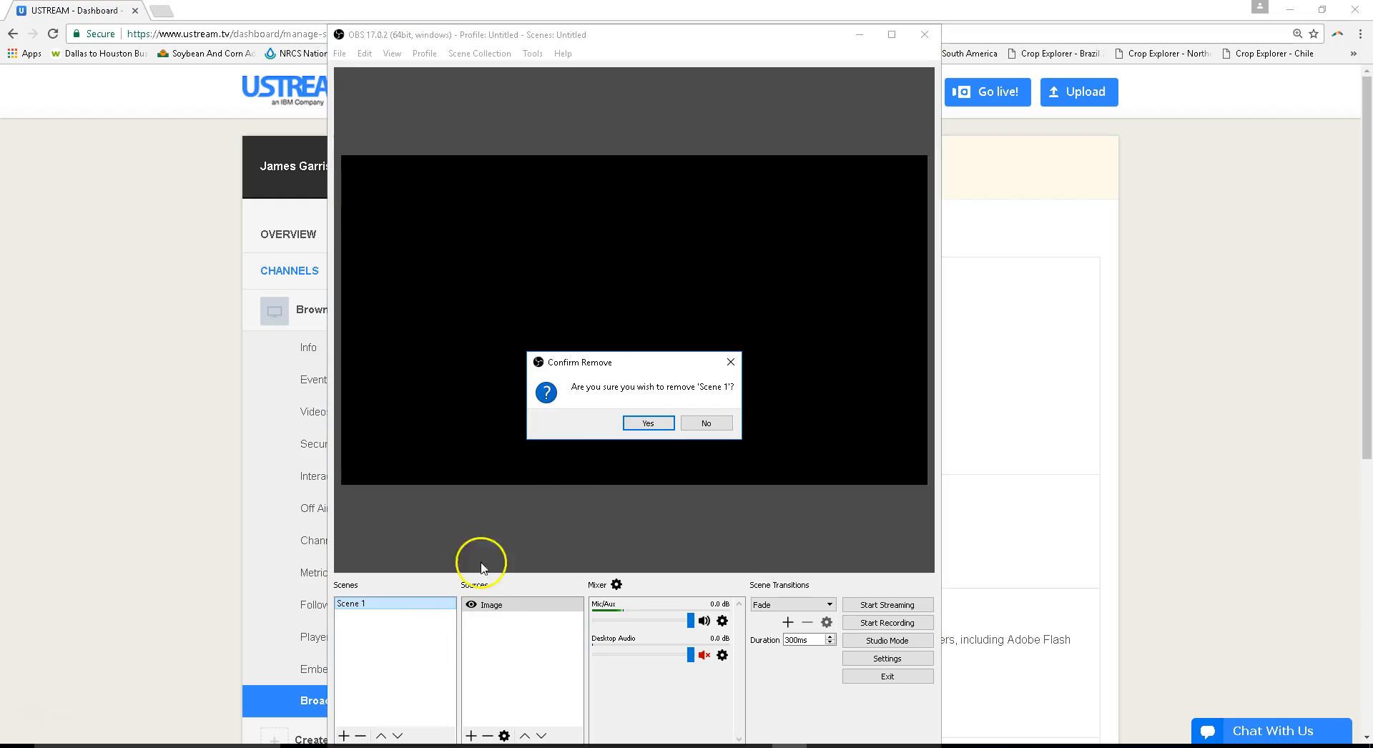
click(647, 423)
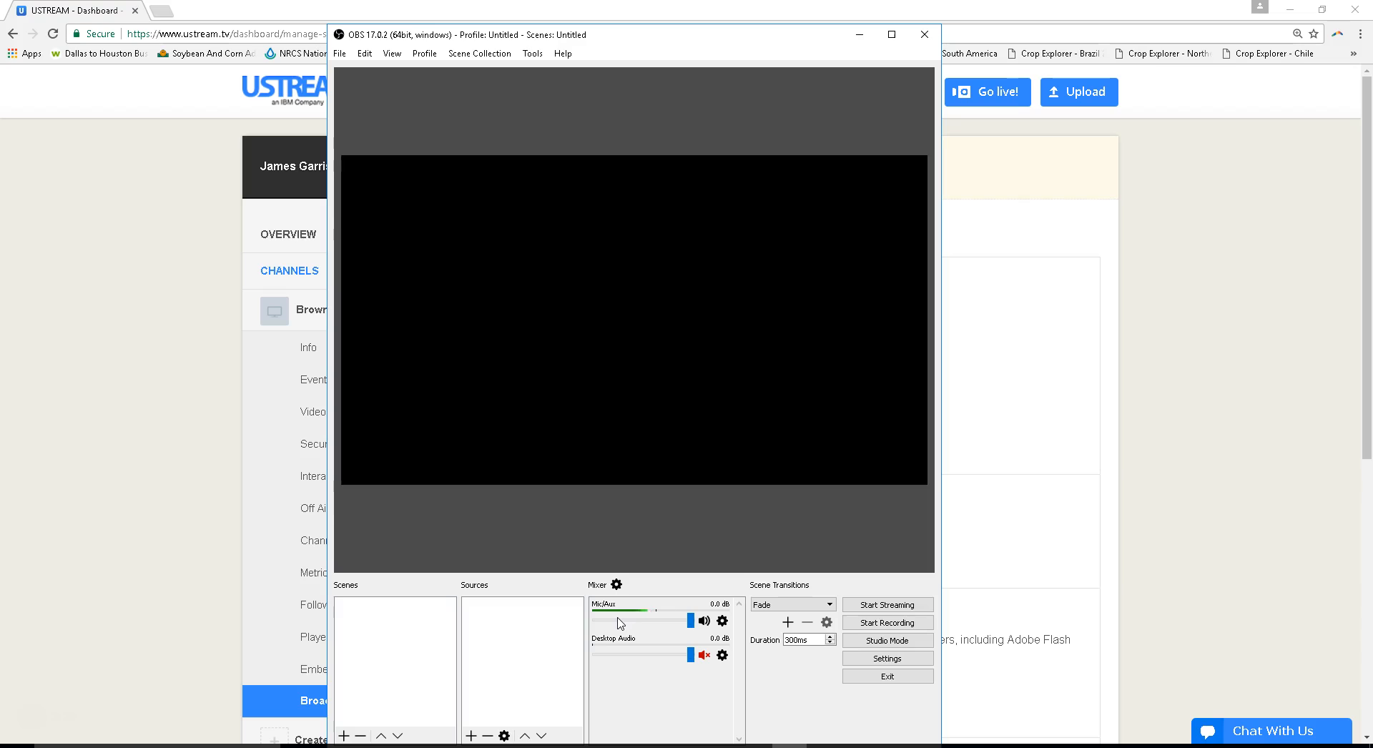
click(613, 649)
- Add a new scene named "Seminar tutorial"
right_click(361, 625)
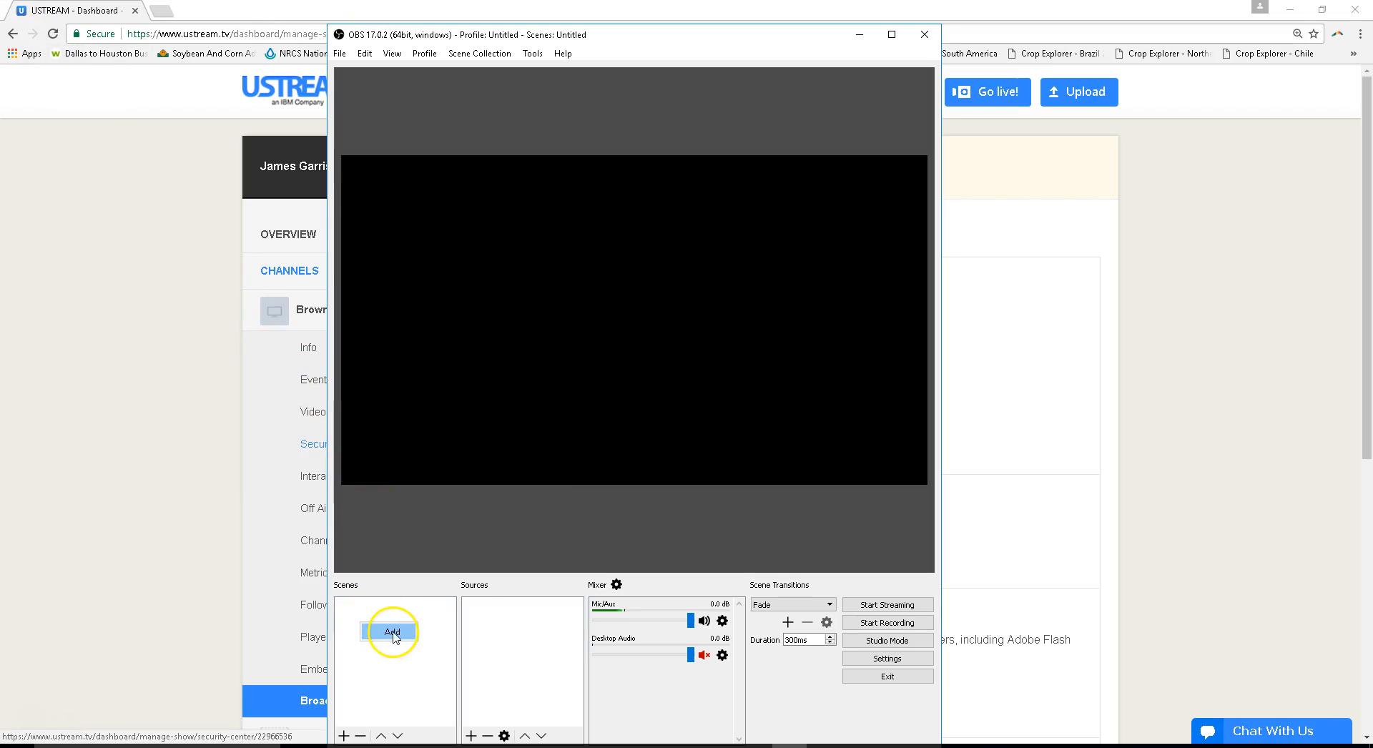
click(392, 633)
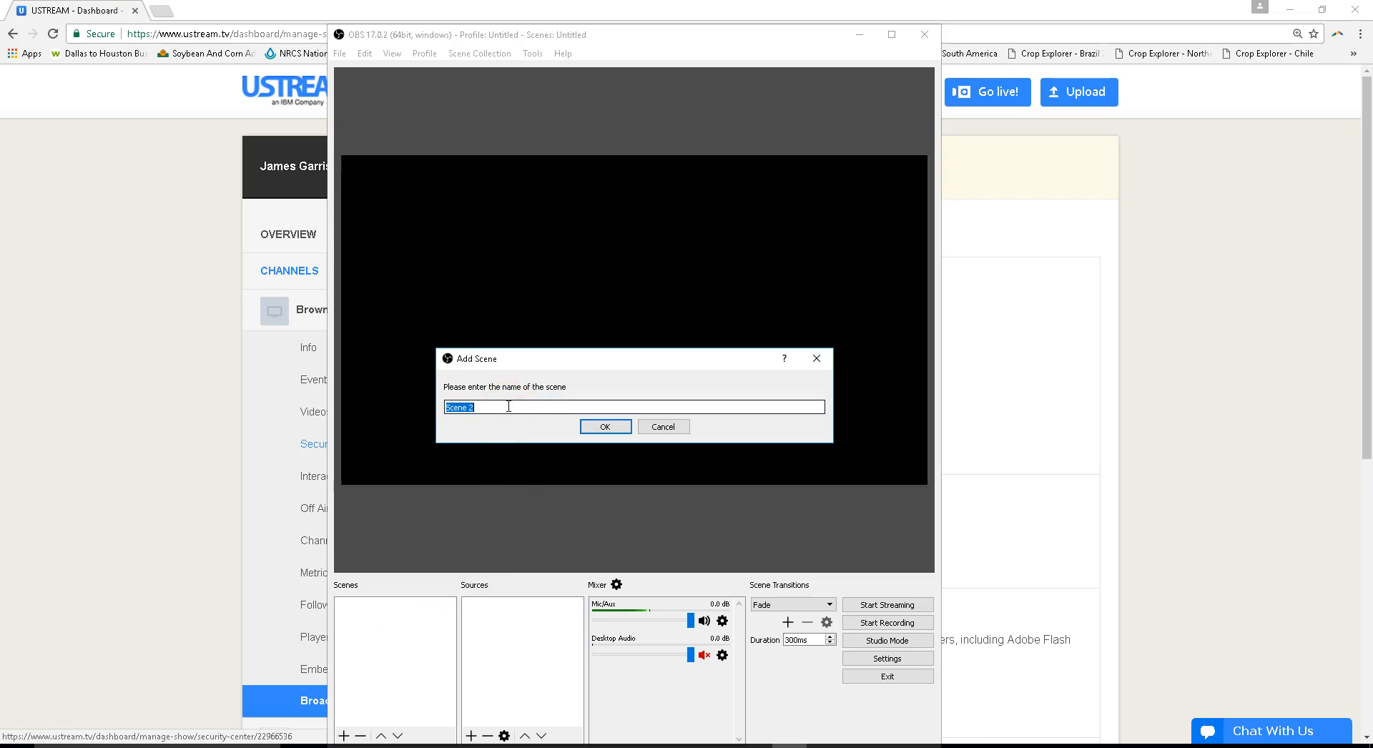
text(Seminar tutorial)
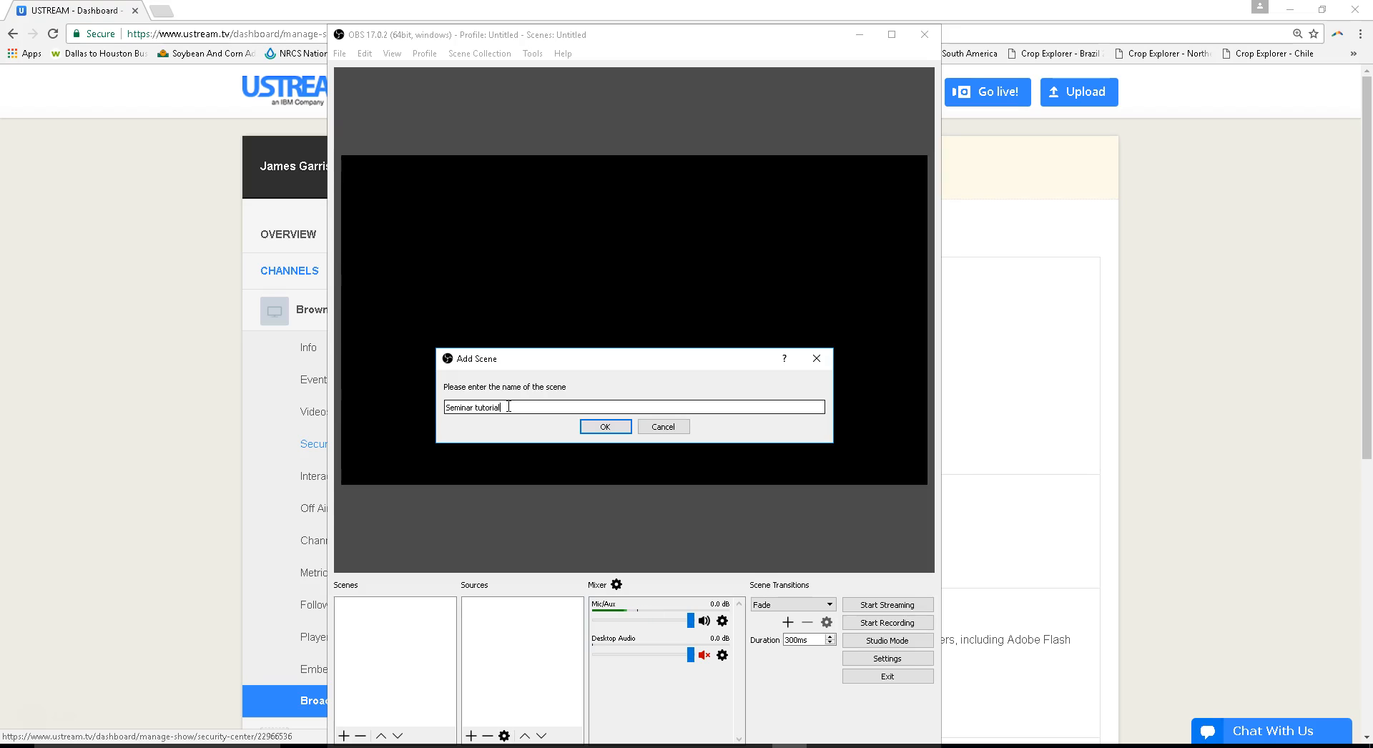
click(605, 427)
click(422, 635)
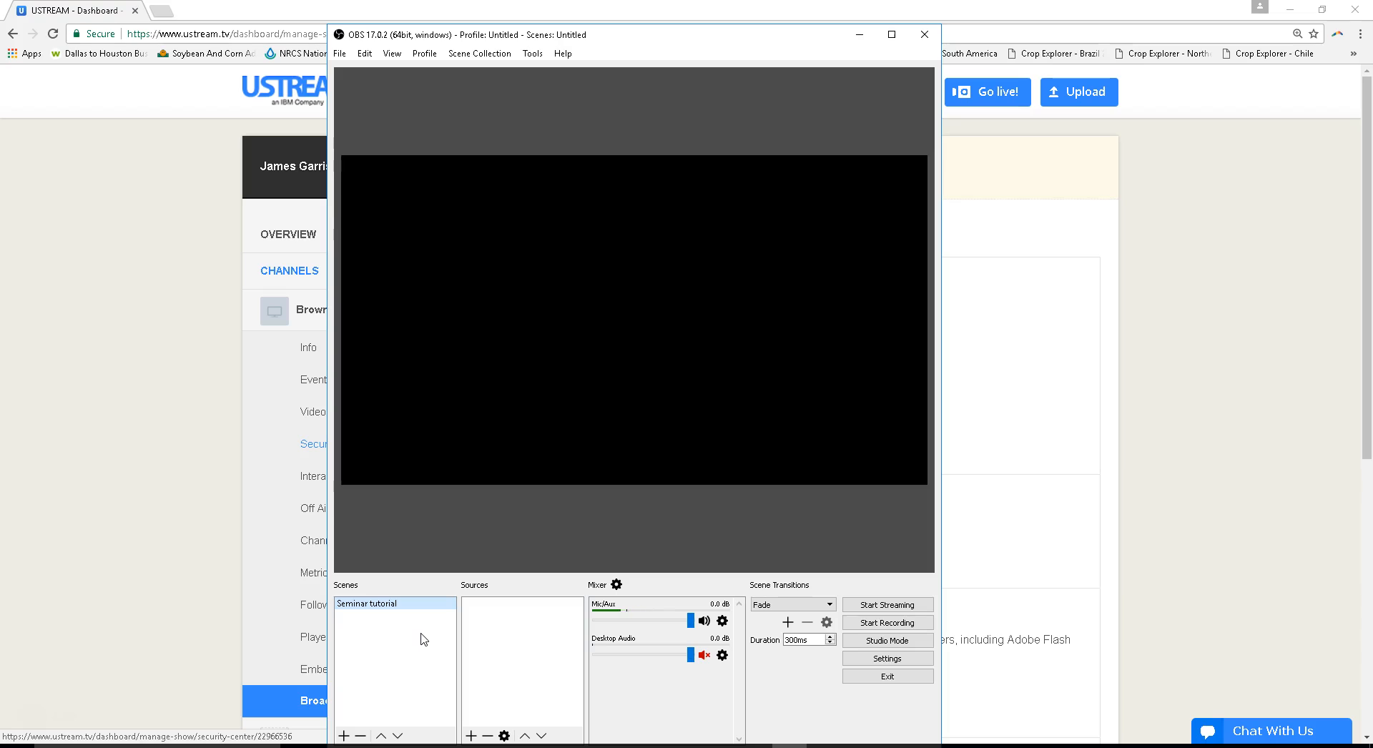
- Add a new visible image source named "Seminar Background" to the Seminar tutorial scene
click(504, 615)
right_click(504, 616)
click(536, 621)
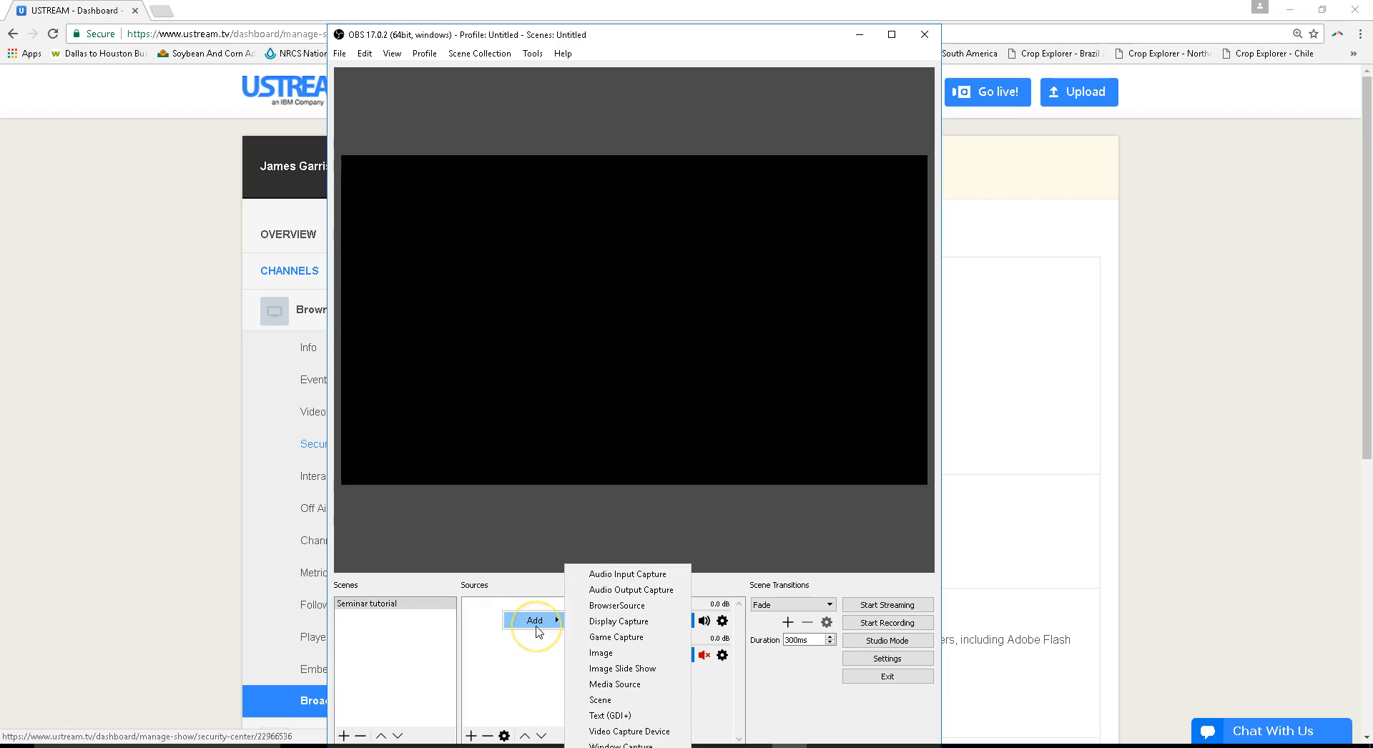
click(593, 653)
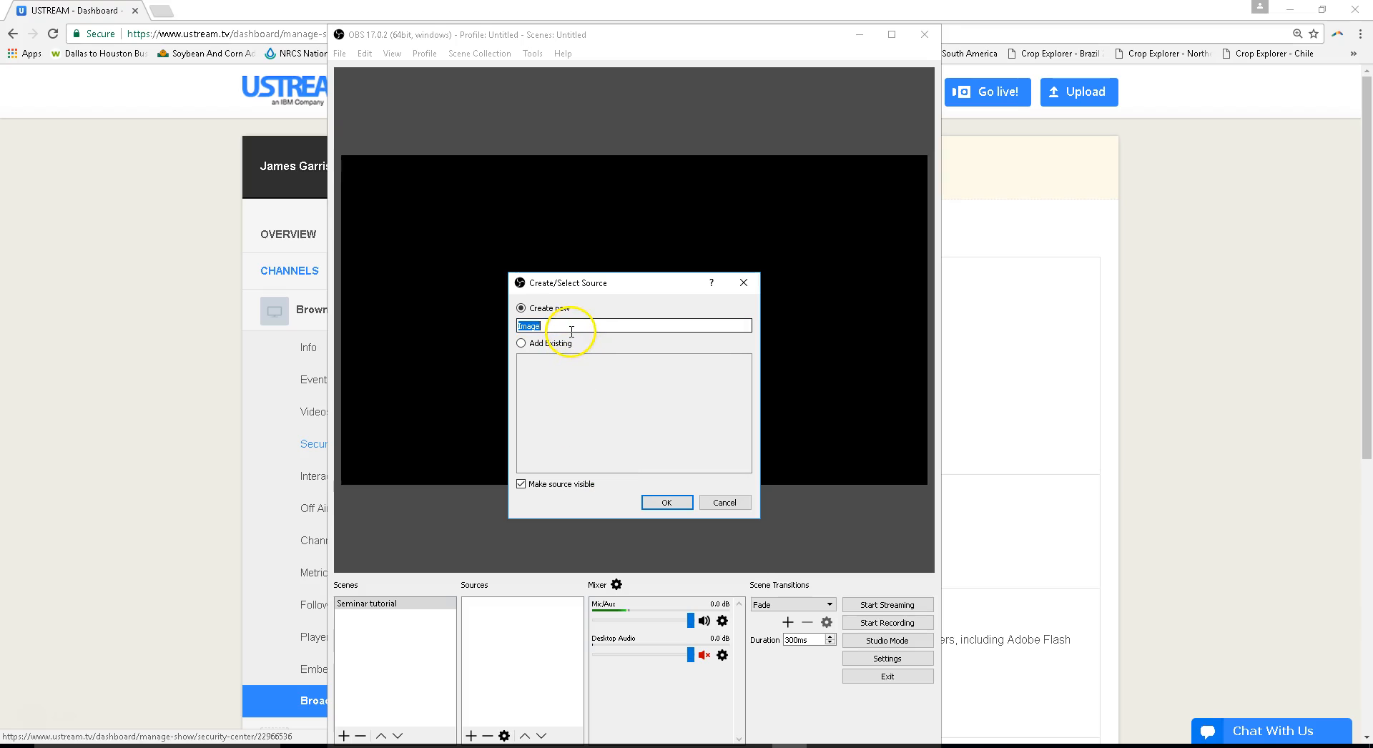
text(Seminar Background)
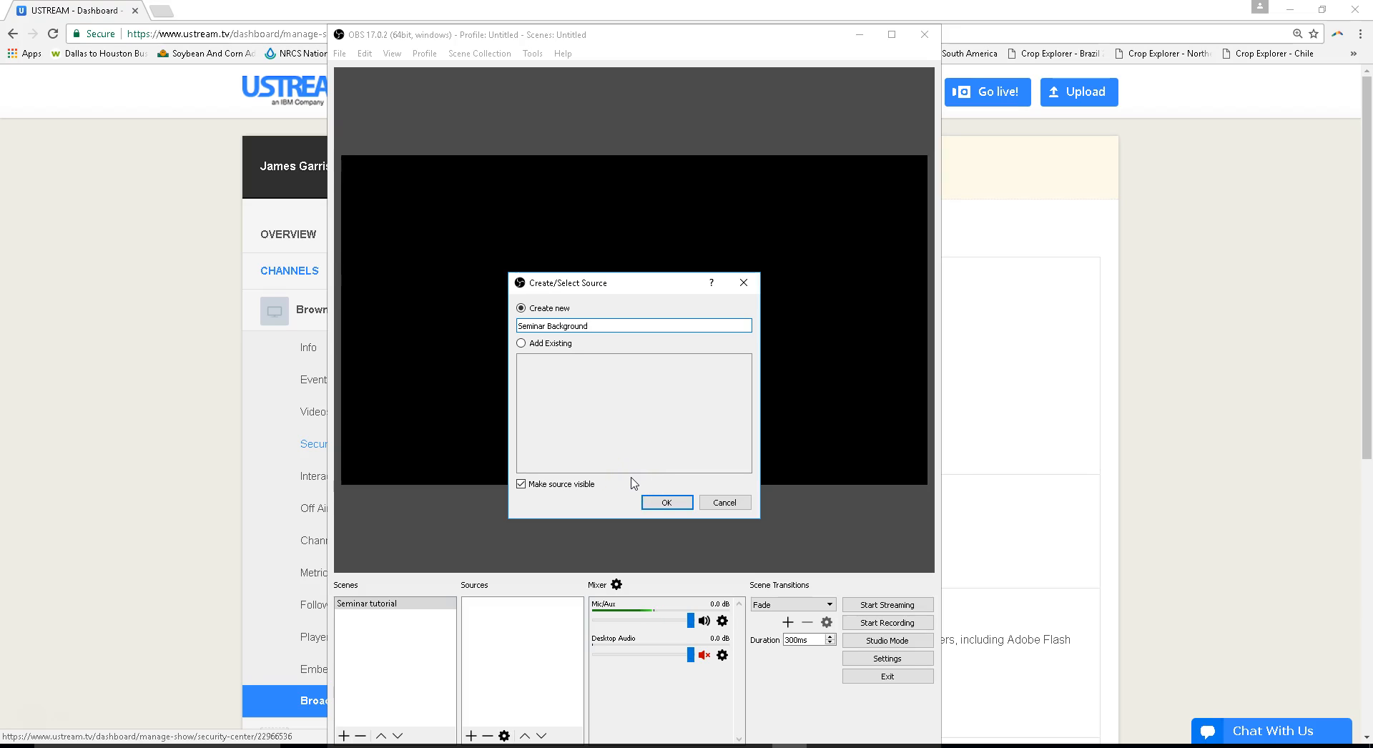
click(665, 503)
click(665, 503)
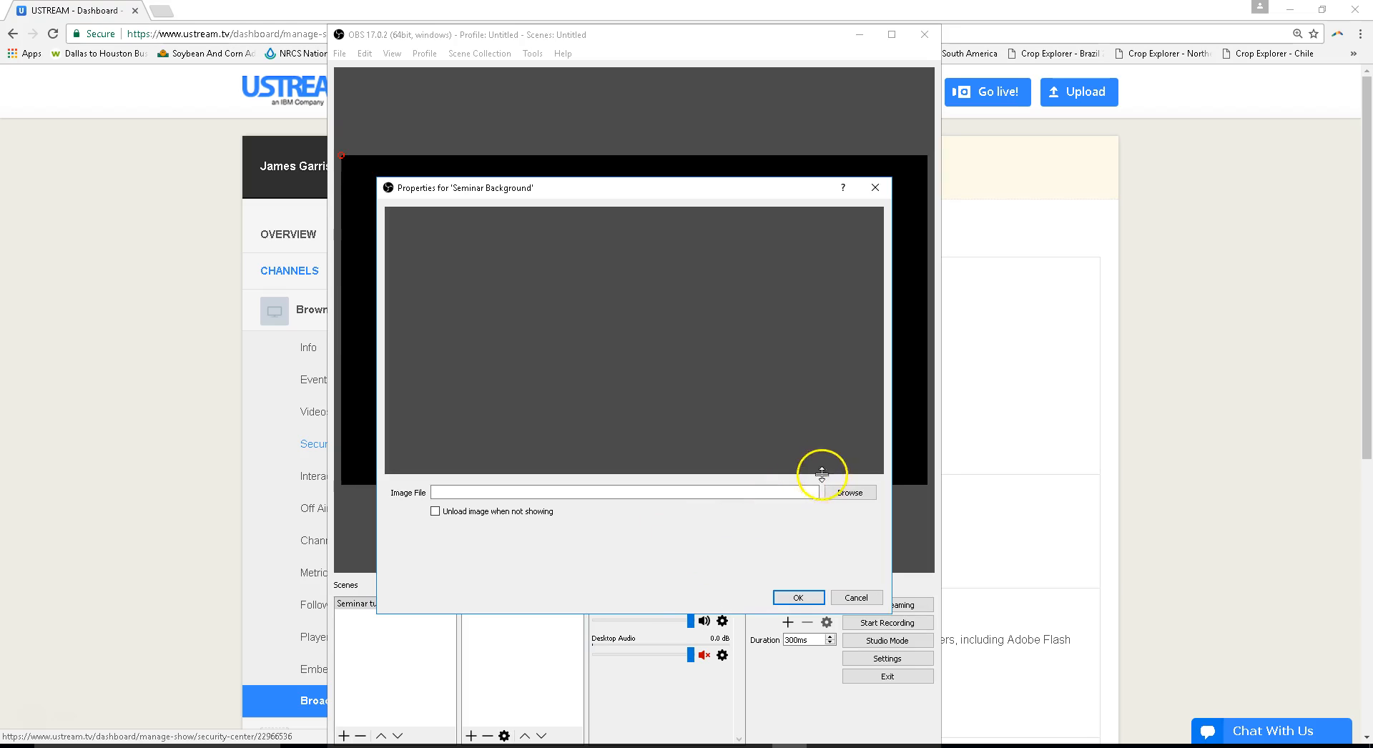
- Load JJG Background.jpg from the Desktop folder Browning Media/Seminar/Backgrounds as the source's image and enlarge it to fill the canvas
click(862, 494)
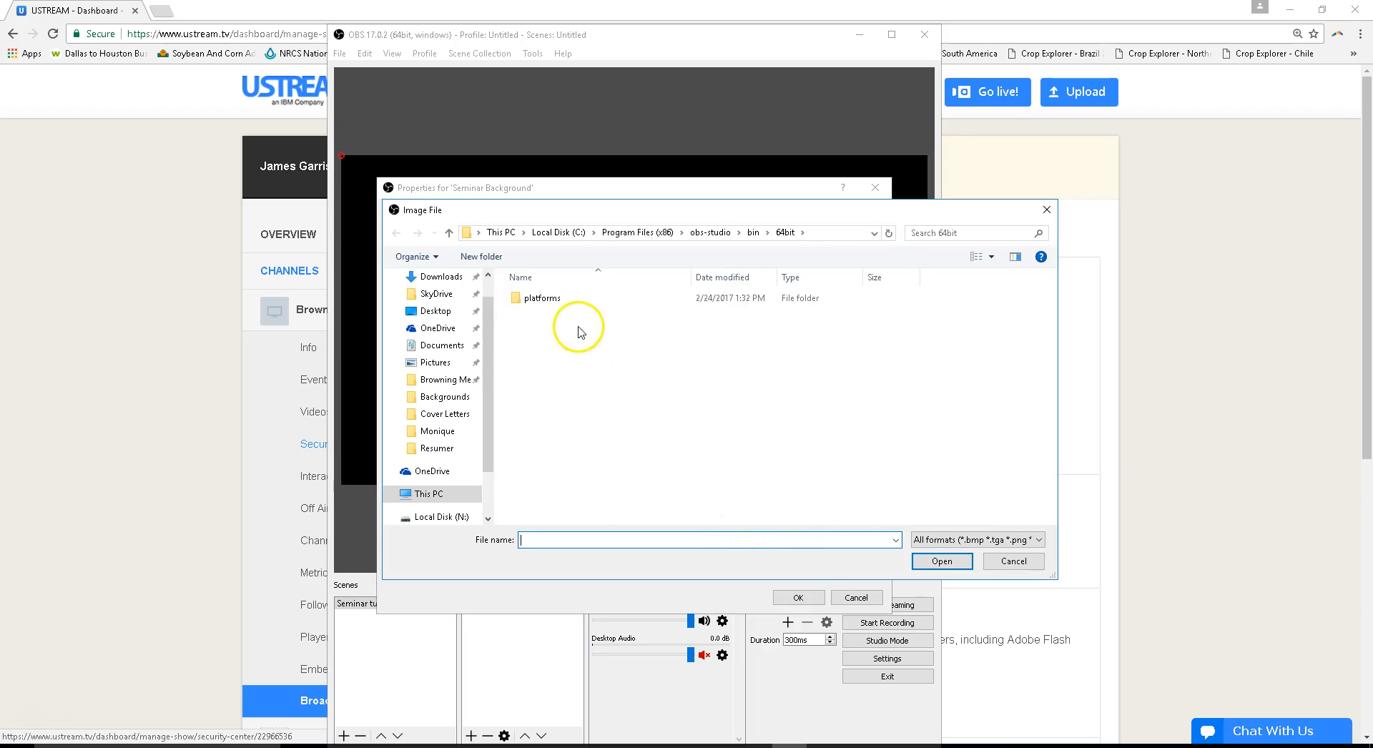
click(444, 315)
click(557, 330)
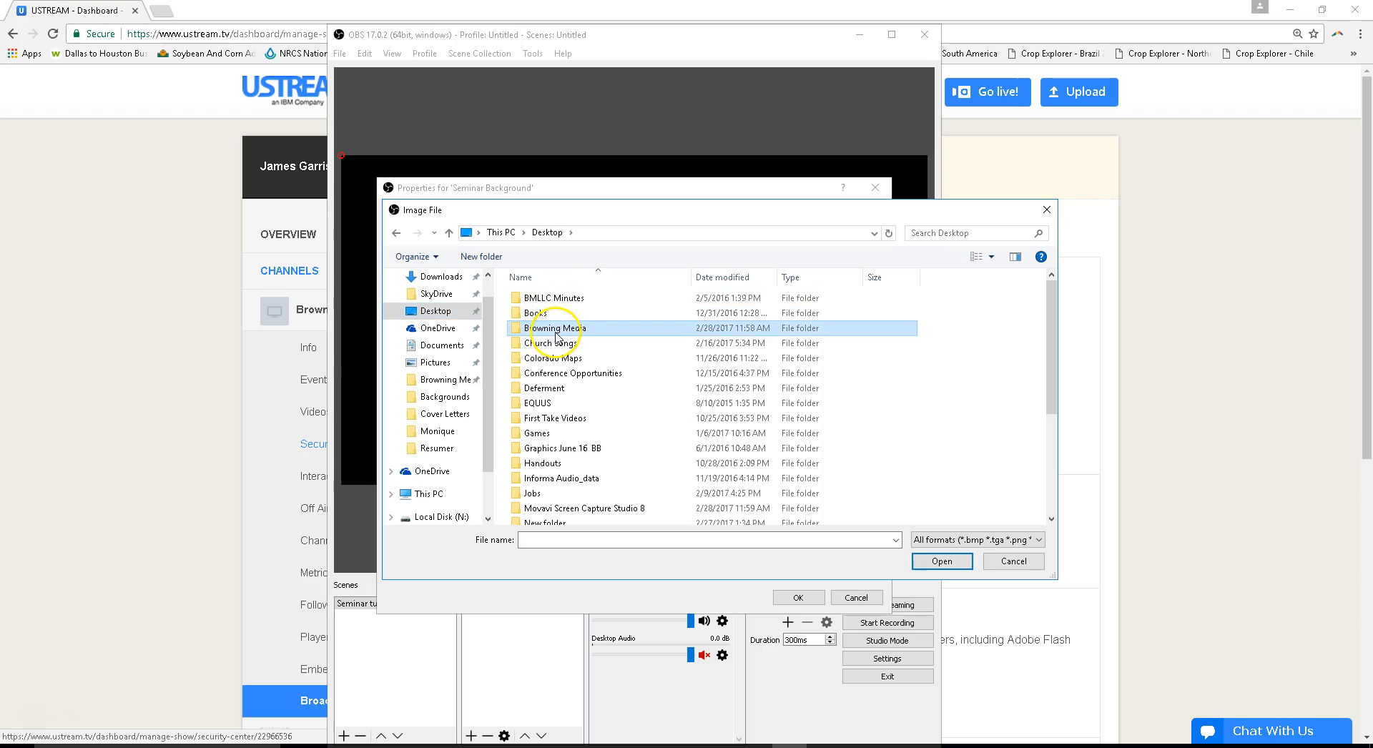
double_click(557, 336)
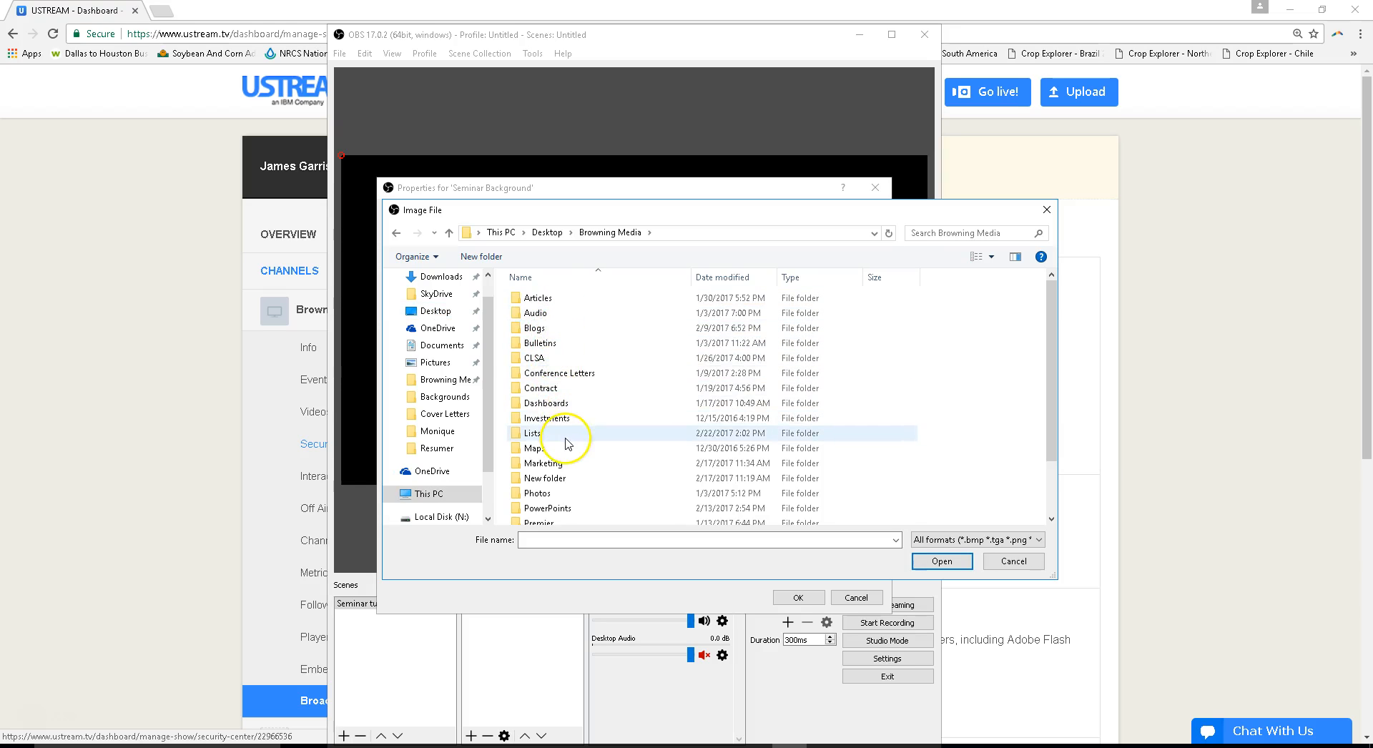
scroll(567, 442, down, 2)
click(551, 489)
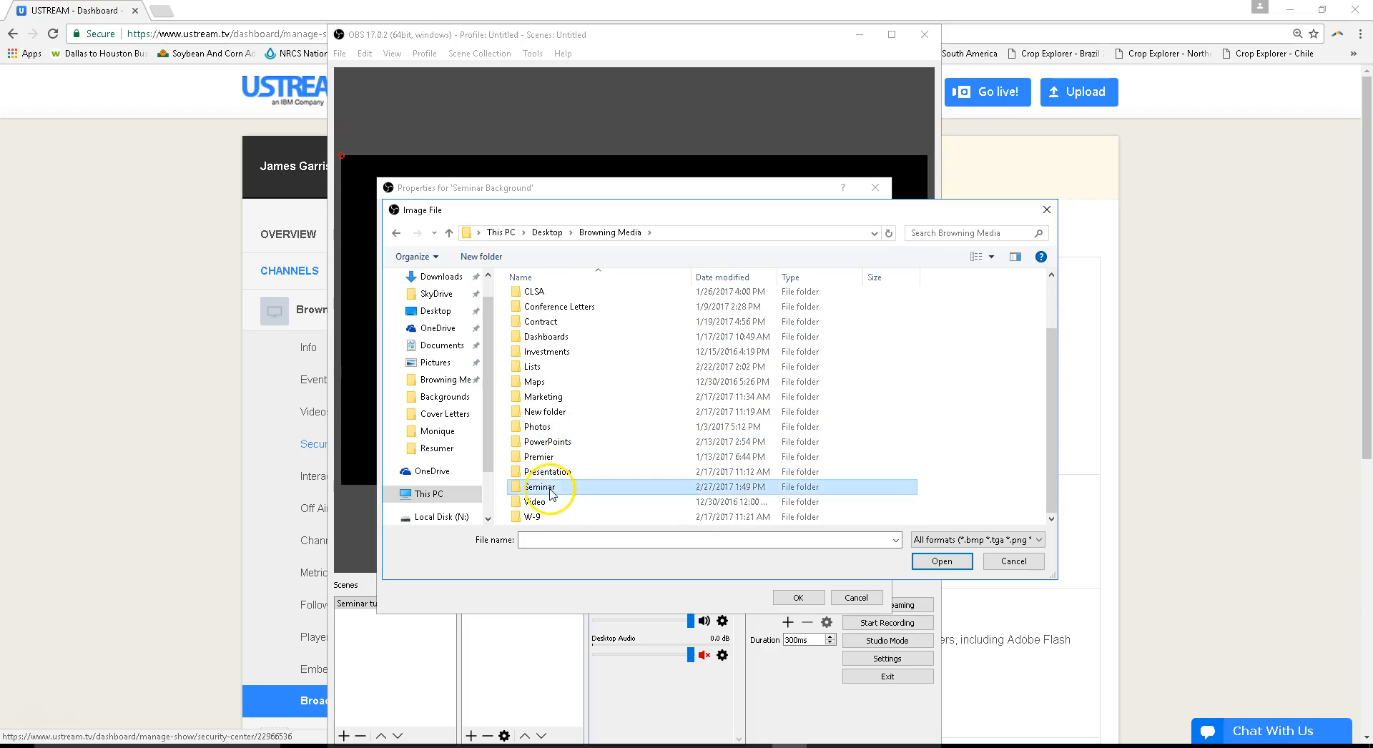
double_click(550, 489)
click(551, 301)
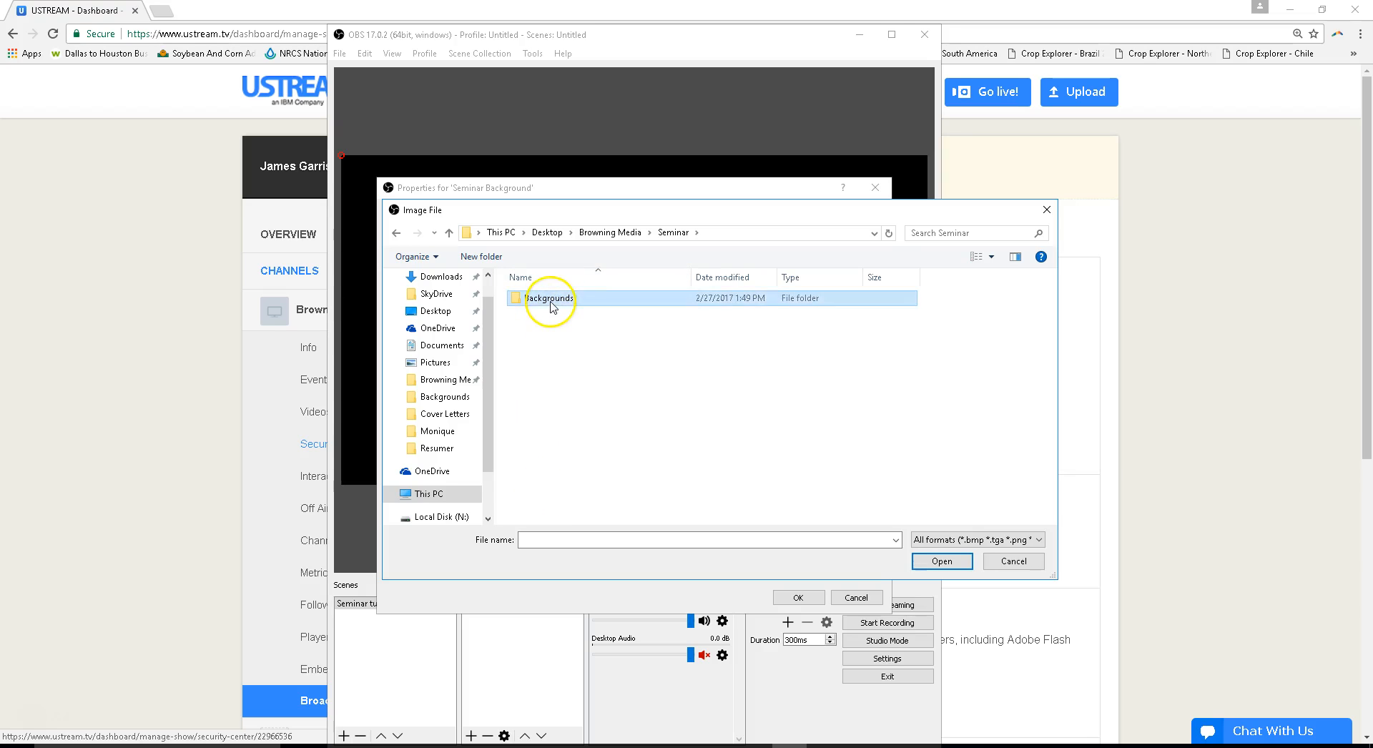
double_click(551, 302)
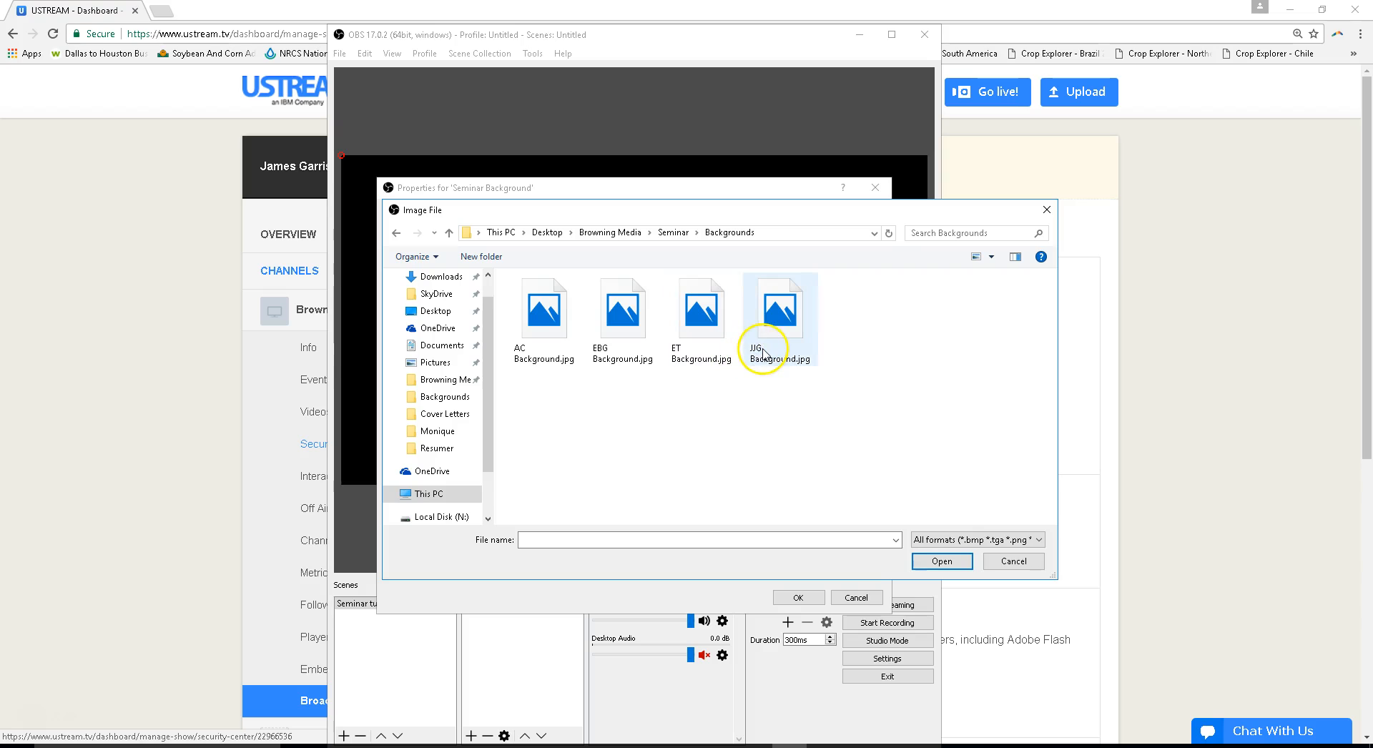
double_click(784, 324)
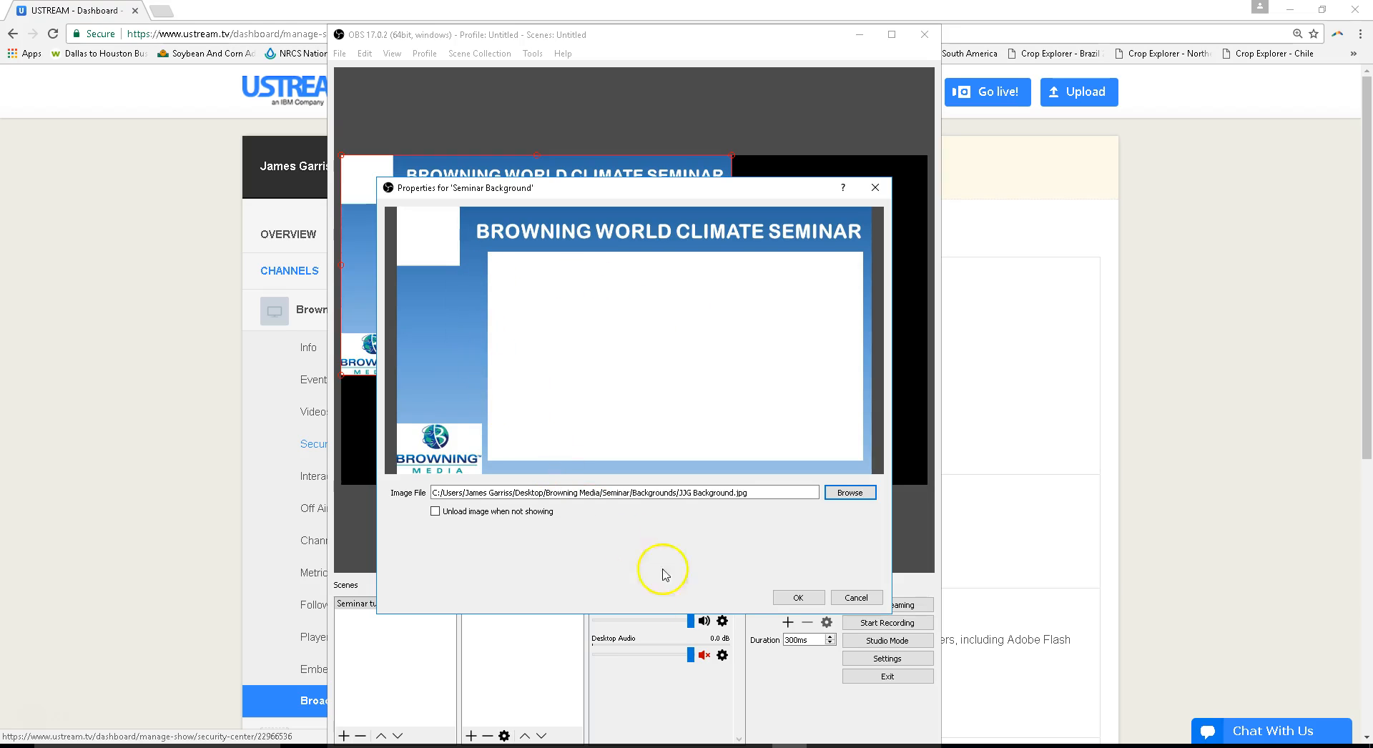
click(794, 598)
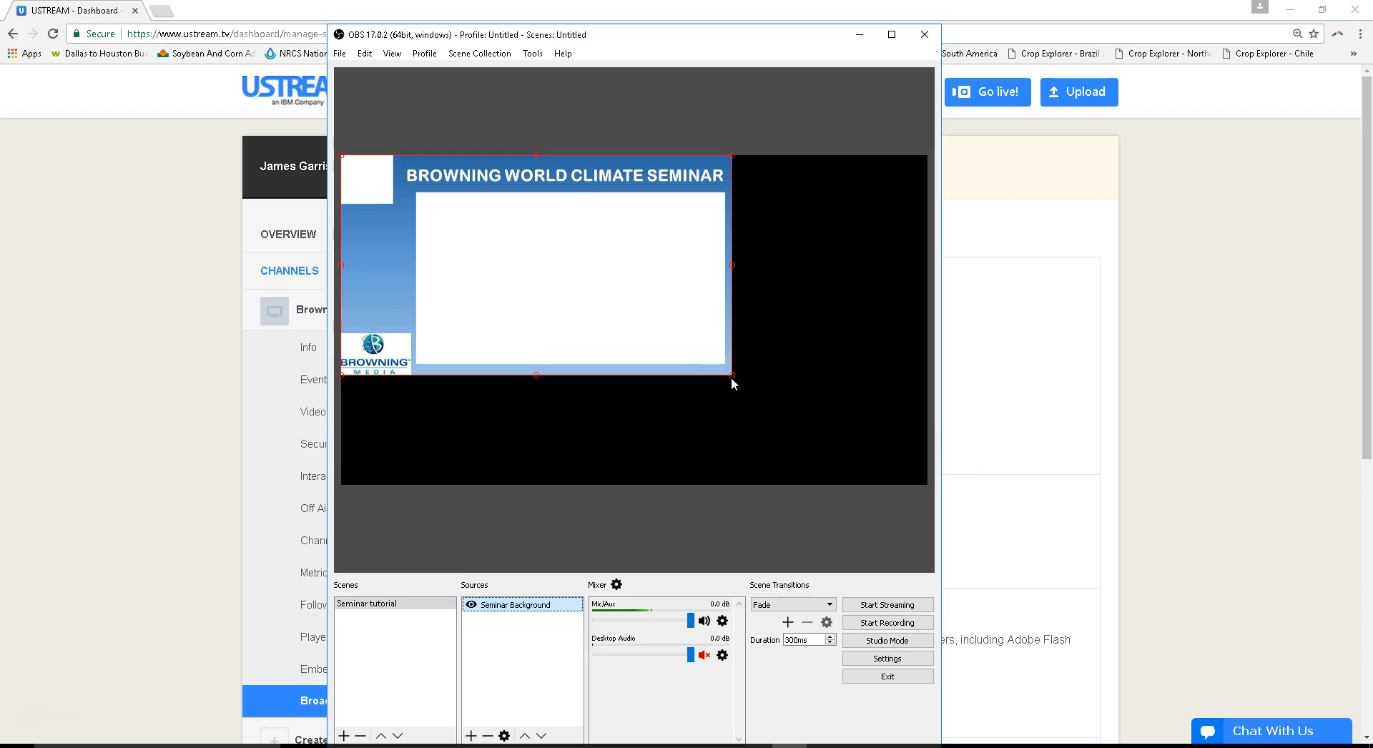
drag(731, 376, 911, 487)
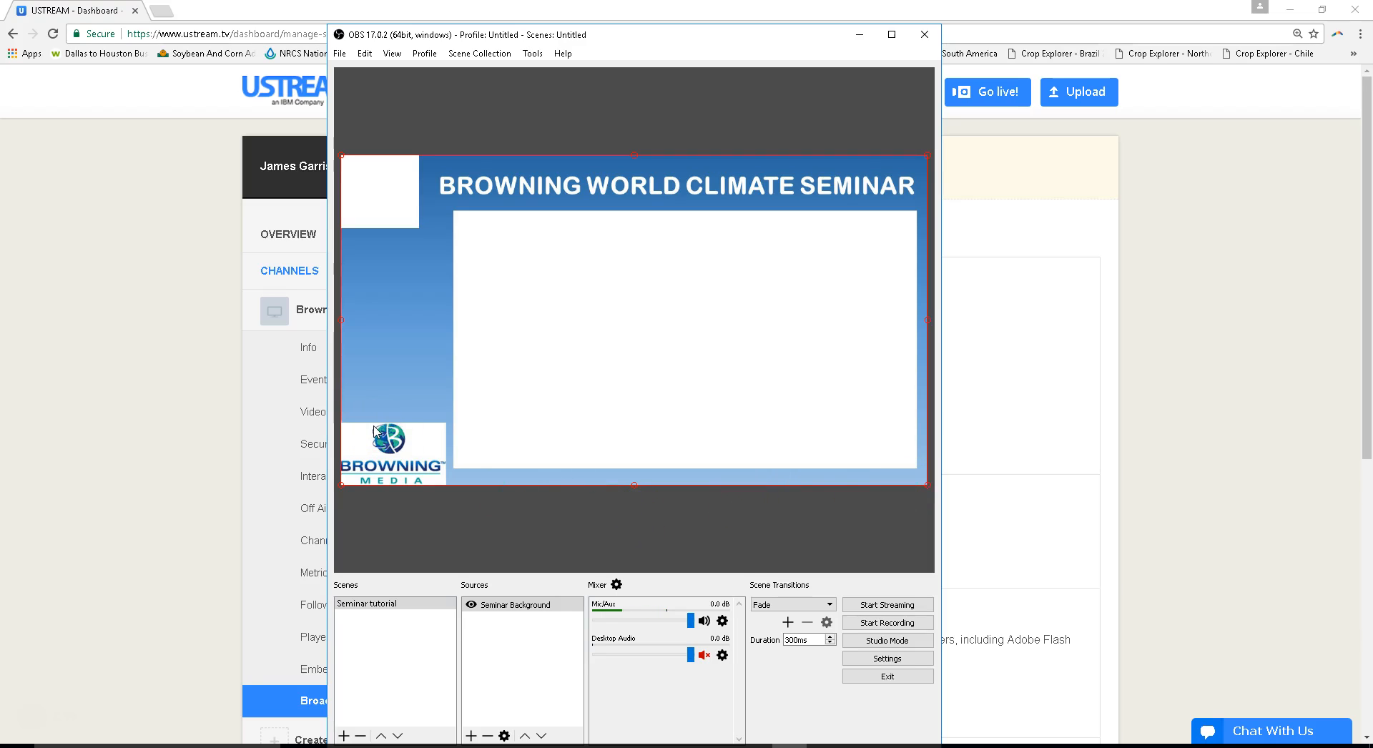
- Add a visible Video Capture Device source that uses the Logitech HD Pro Webcam C920
right_click(498, 639)
mouse_move(526, 643)
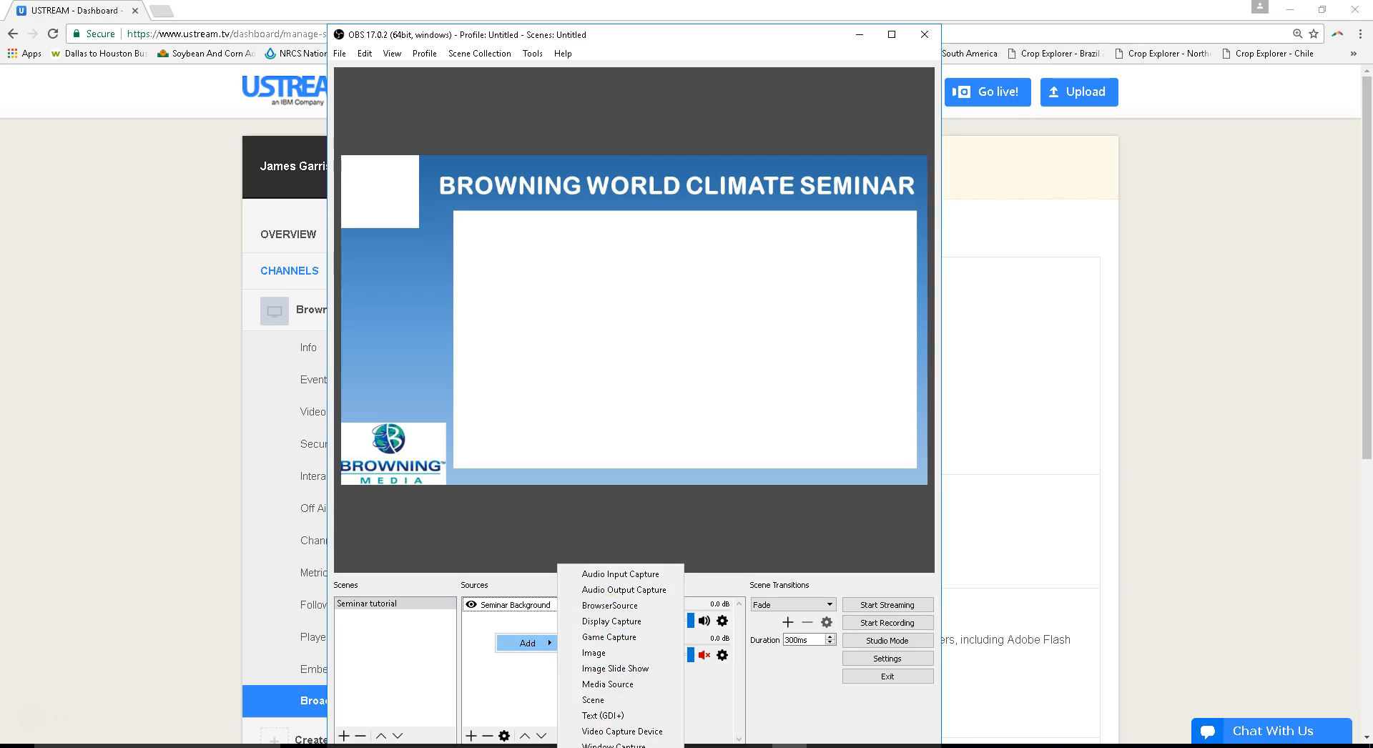
click(632, 732)
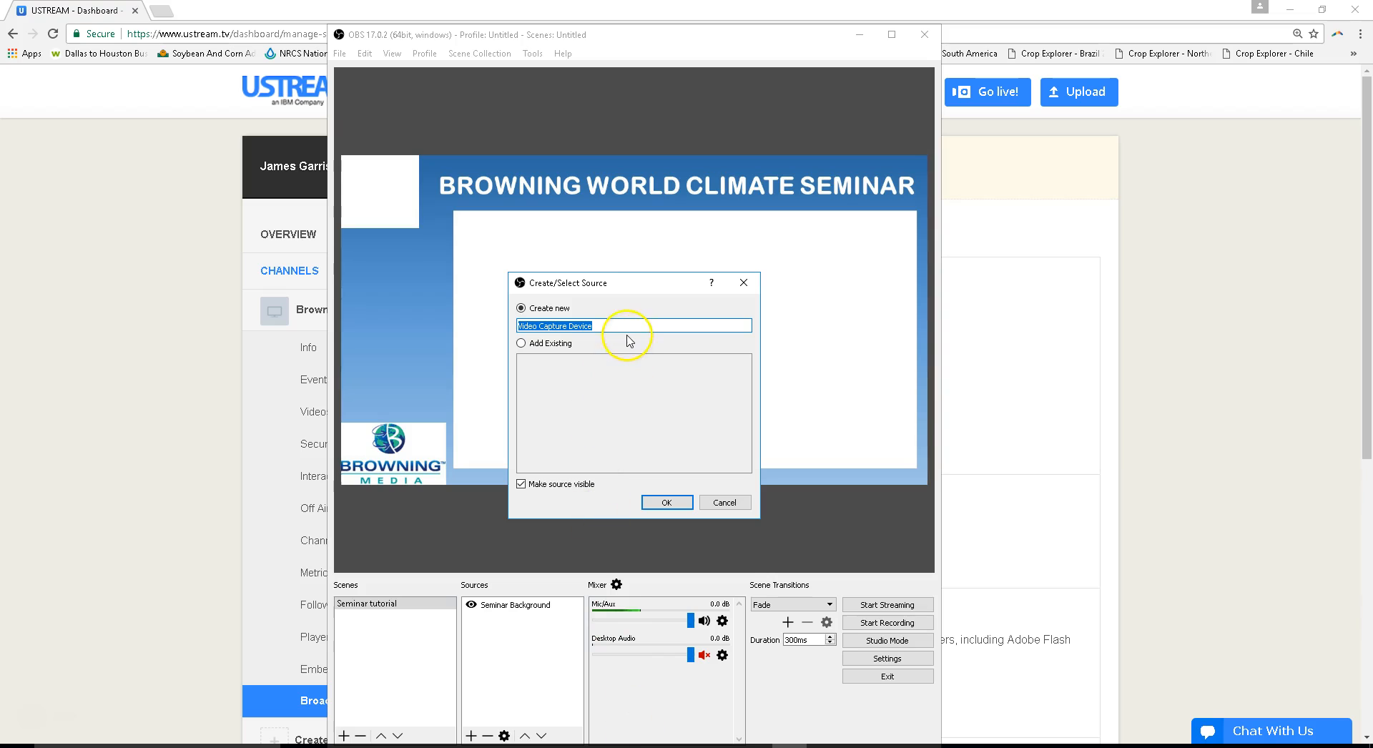
click(651, 504)
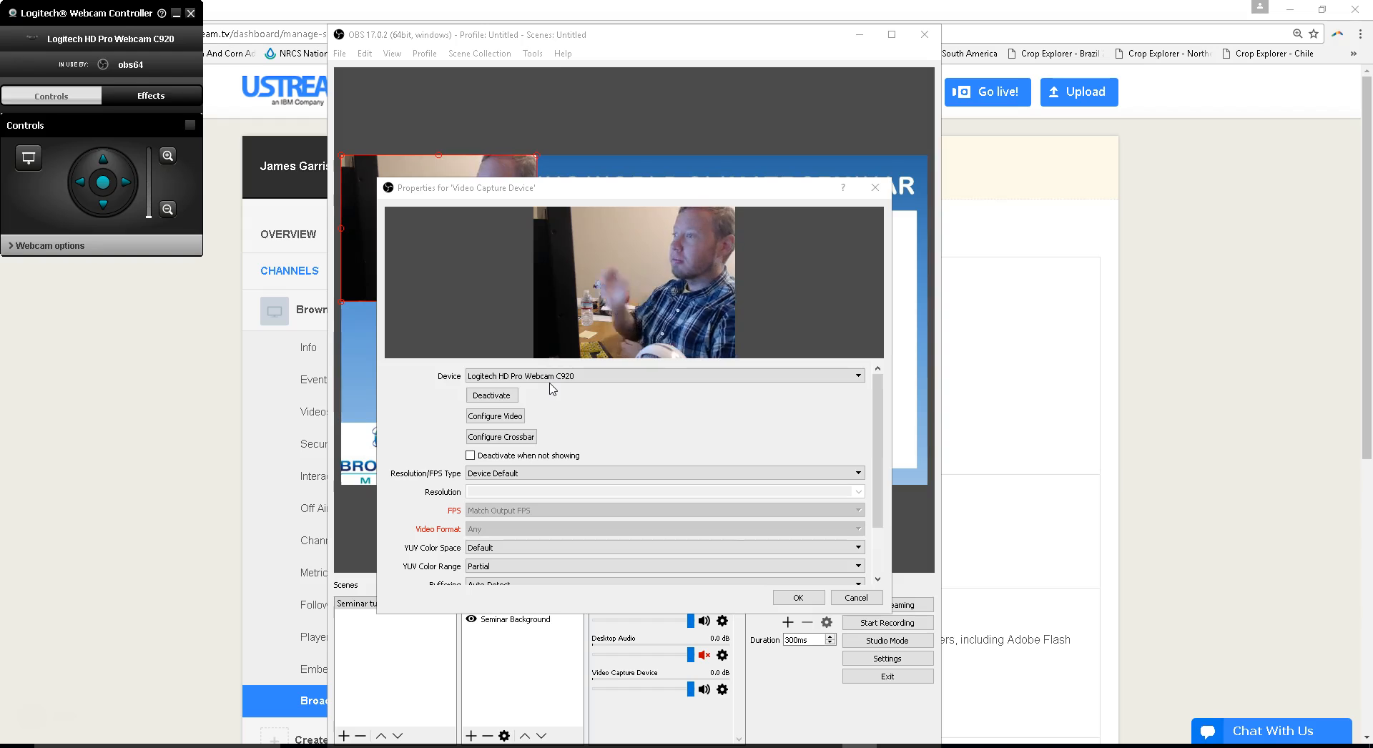
click(493, 296)
click(800, 598)
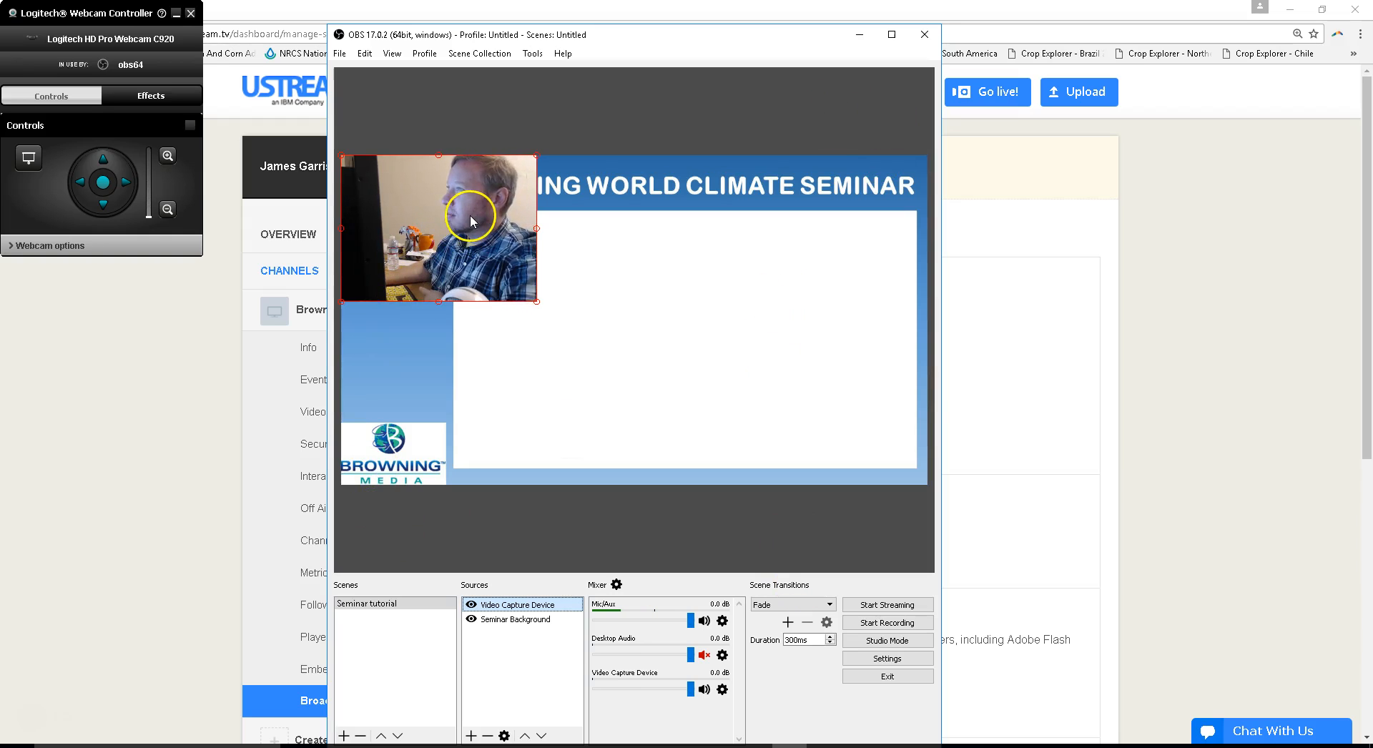
- Resize the webcam picture to cover the small white box in the upper-left corner of the seminar background
drag(537, 301, 385, 212)
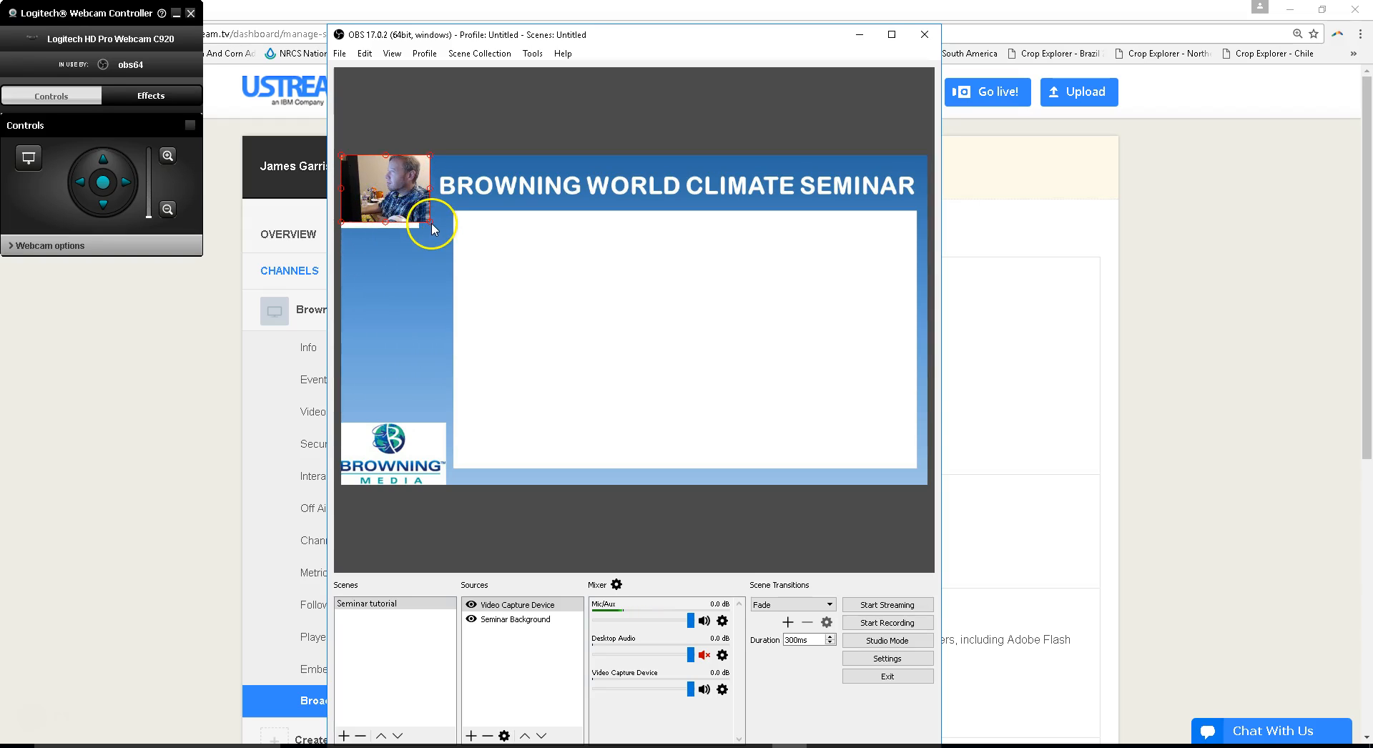
drag(431, 224, 437, 236)
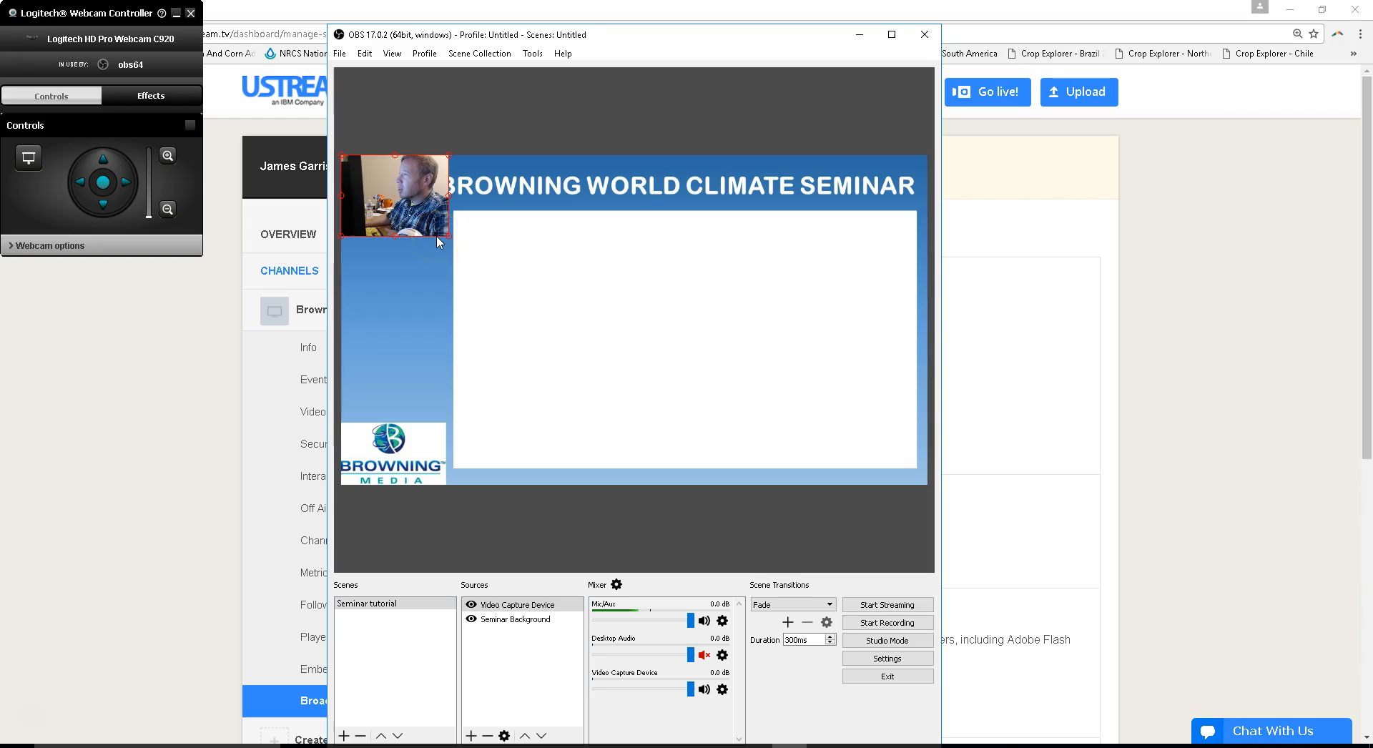
mouse_move(437, 237)
mouse_down()
mouse_move(408, 214)
mouse_move(421, 223)
mouse_up()
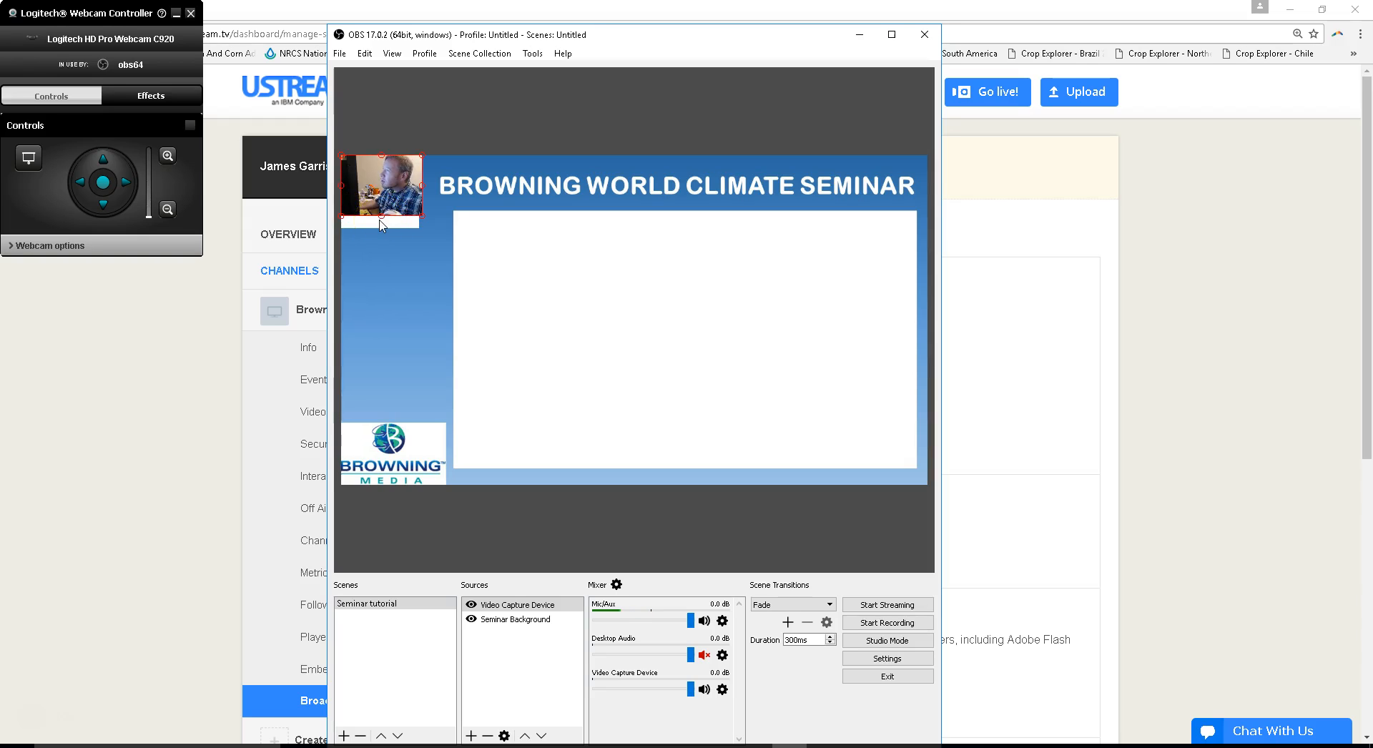
click(377, 224)
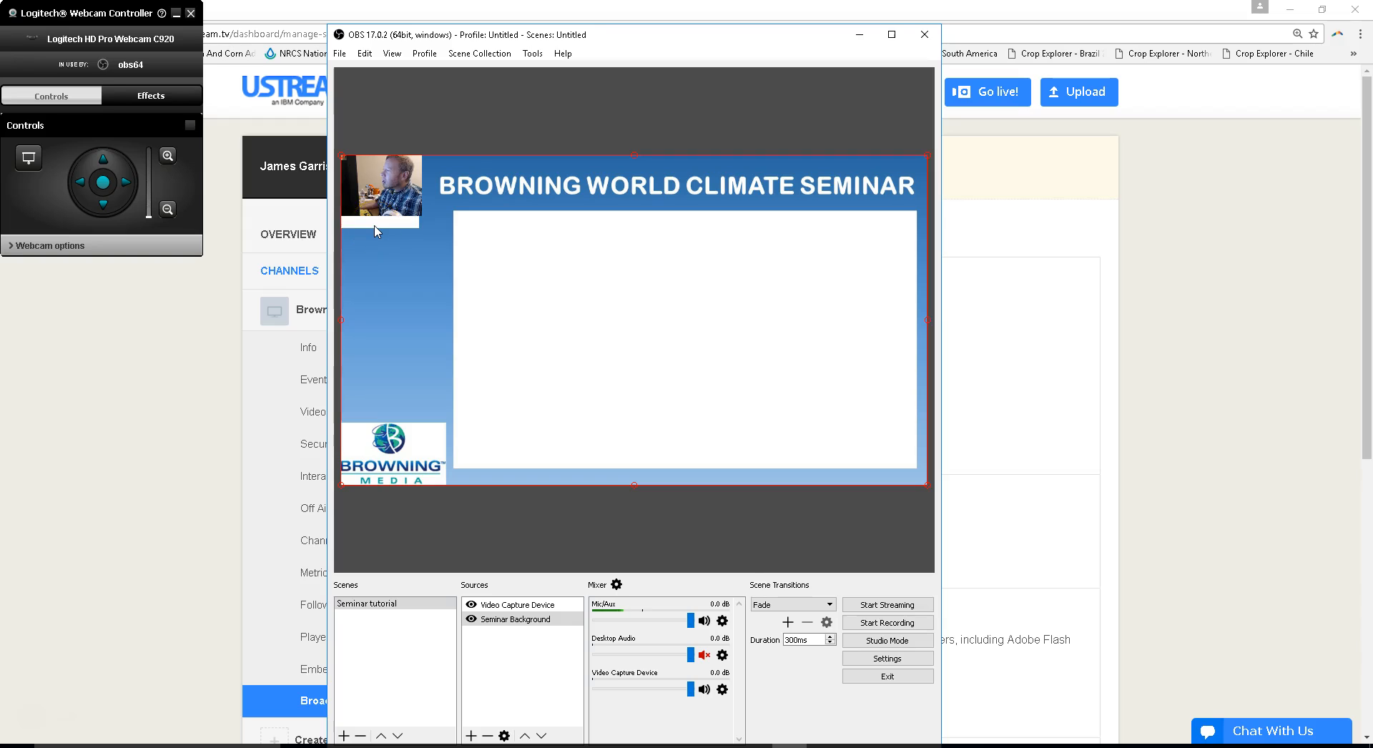
click(380, 210)
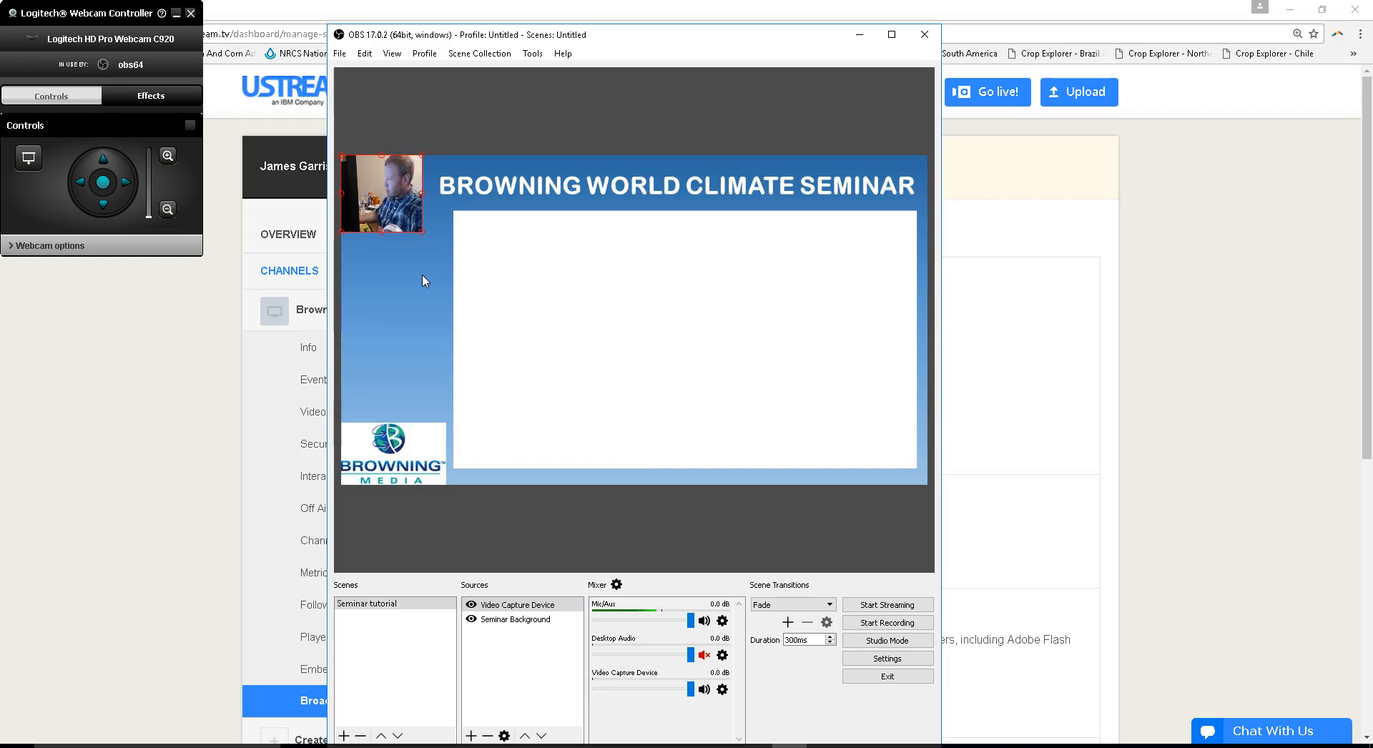
click(537, 607)
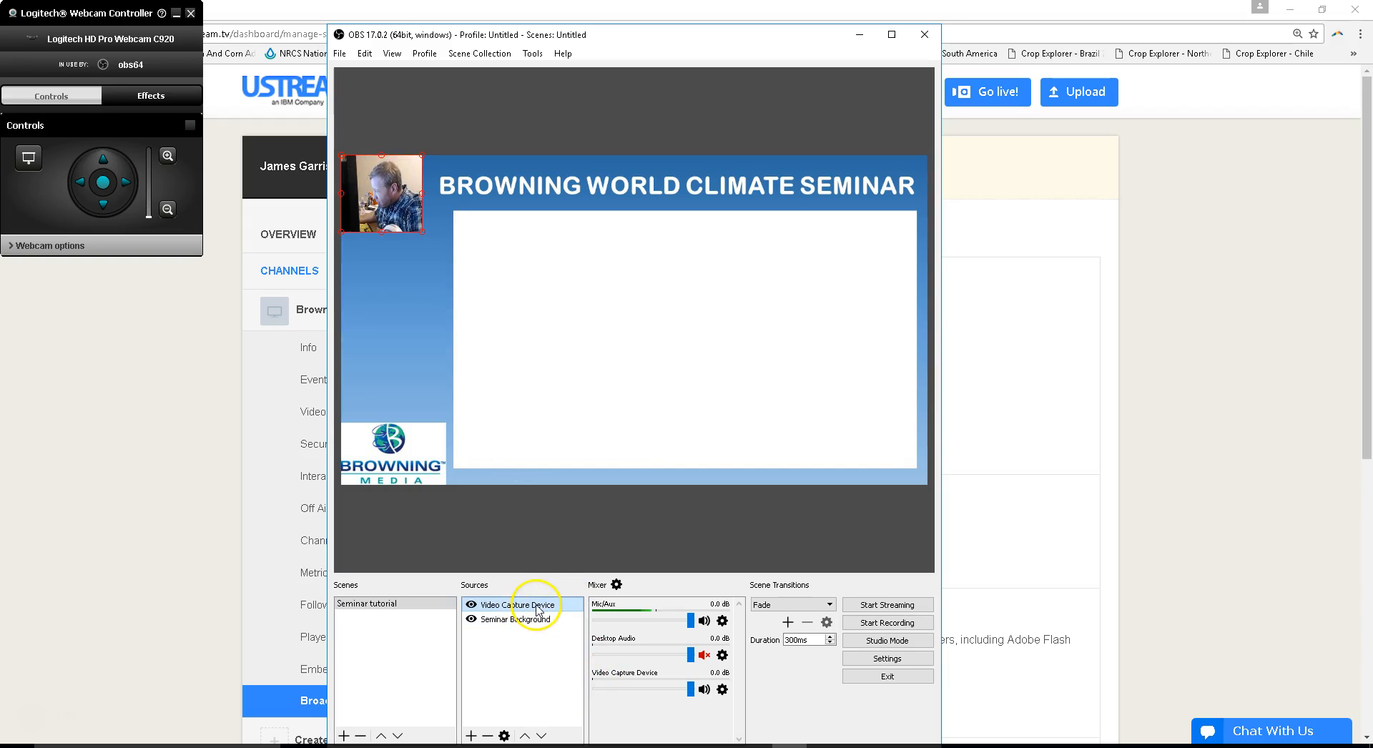
- Add a visible Display Capture source for Display 0 (1920x1080) with cursor capture enabled
right_click(514, 643)
mouse_move(540, 653)
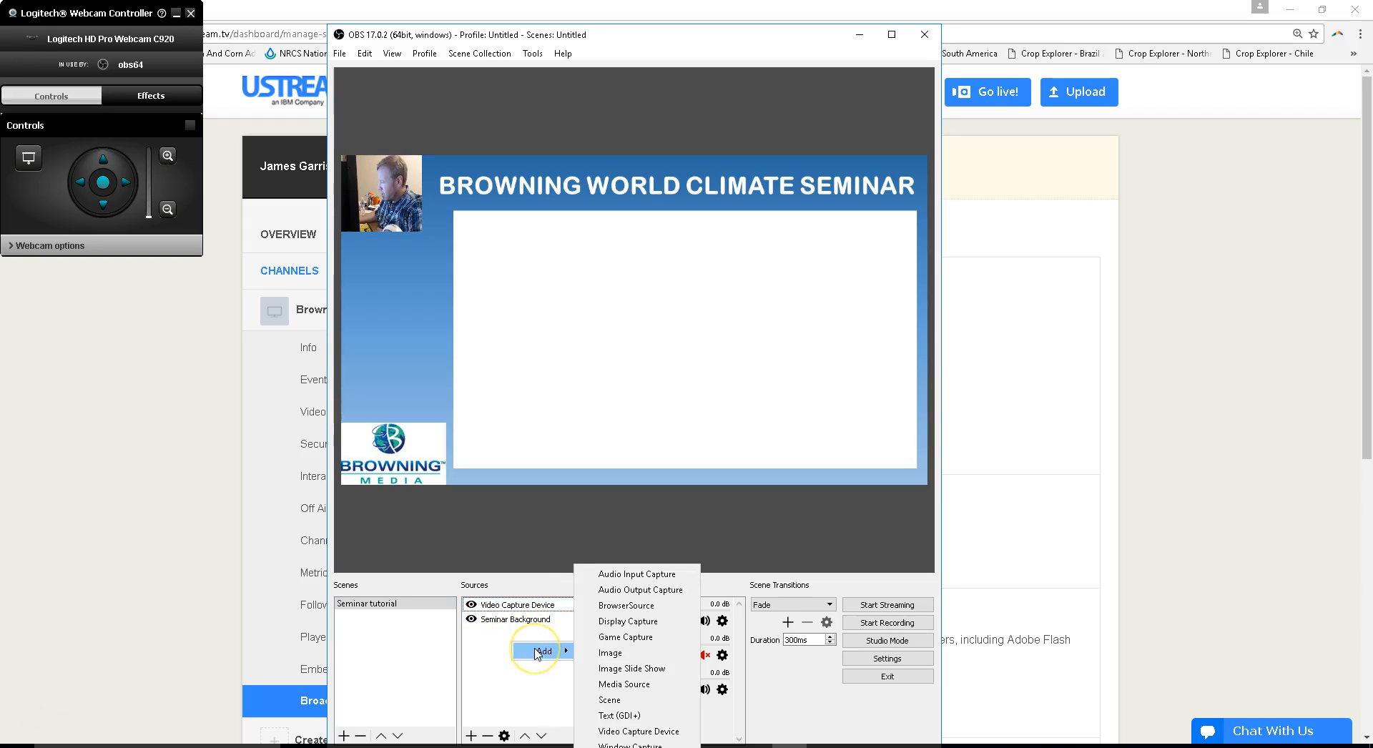
click(651, 626)
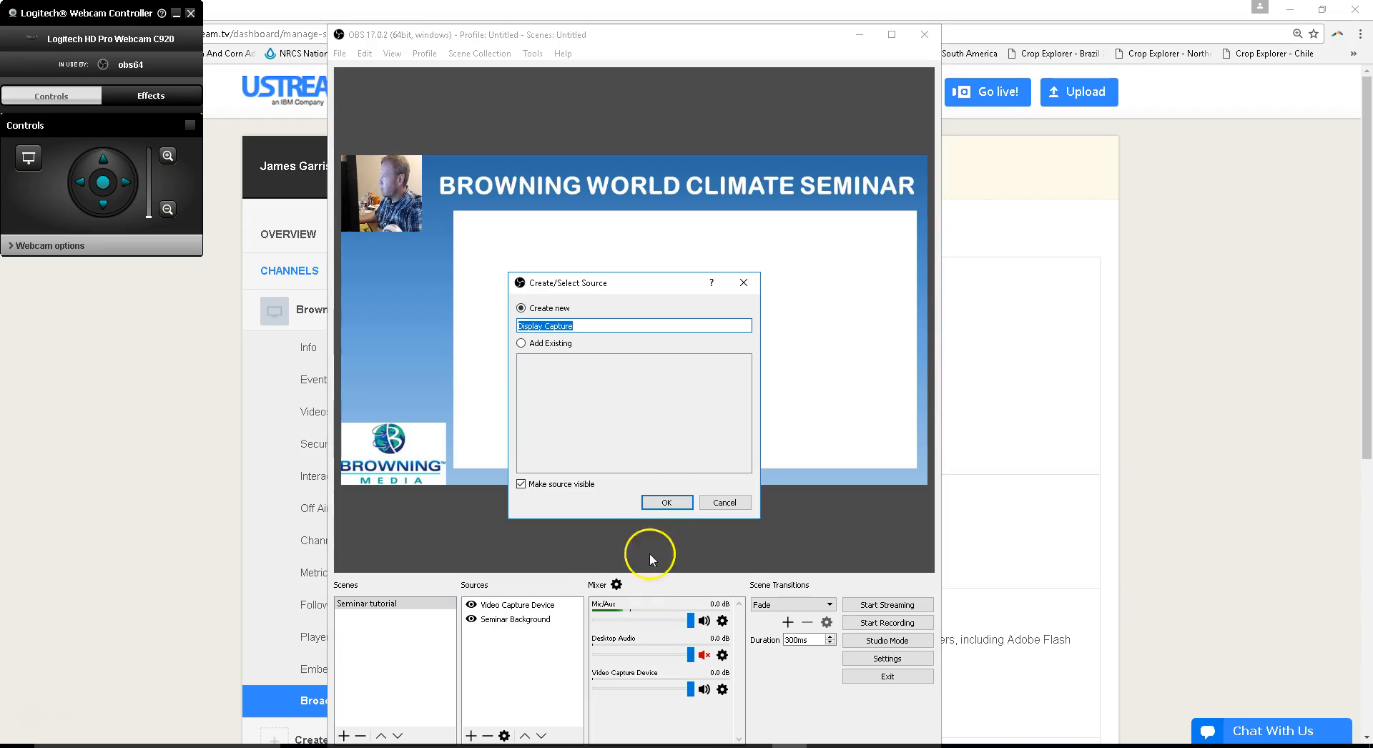
click(660, 503)
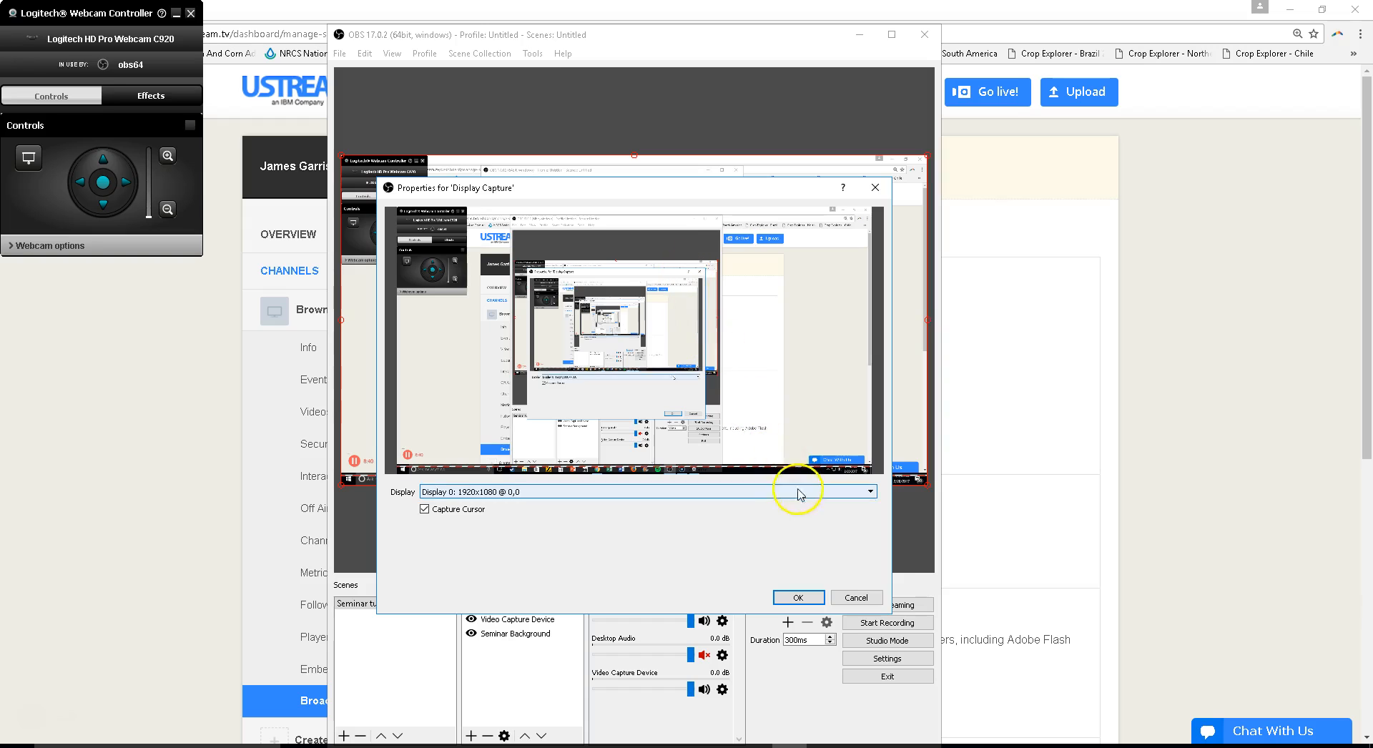
click(793, 597)
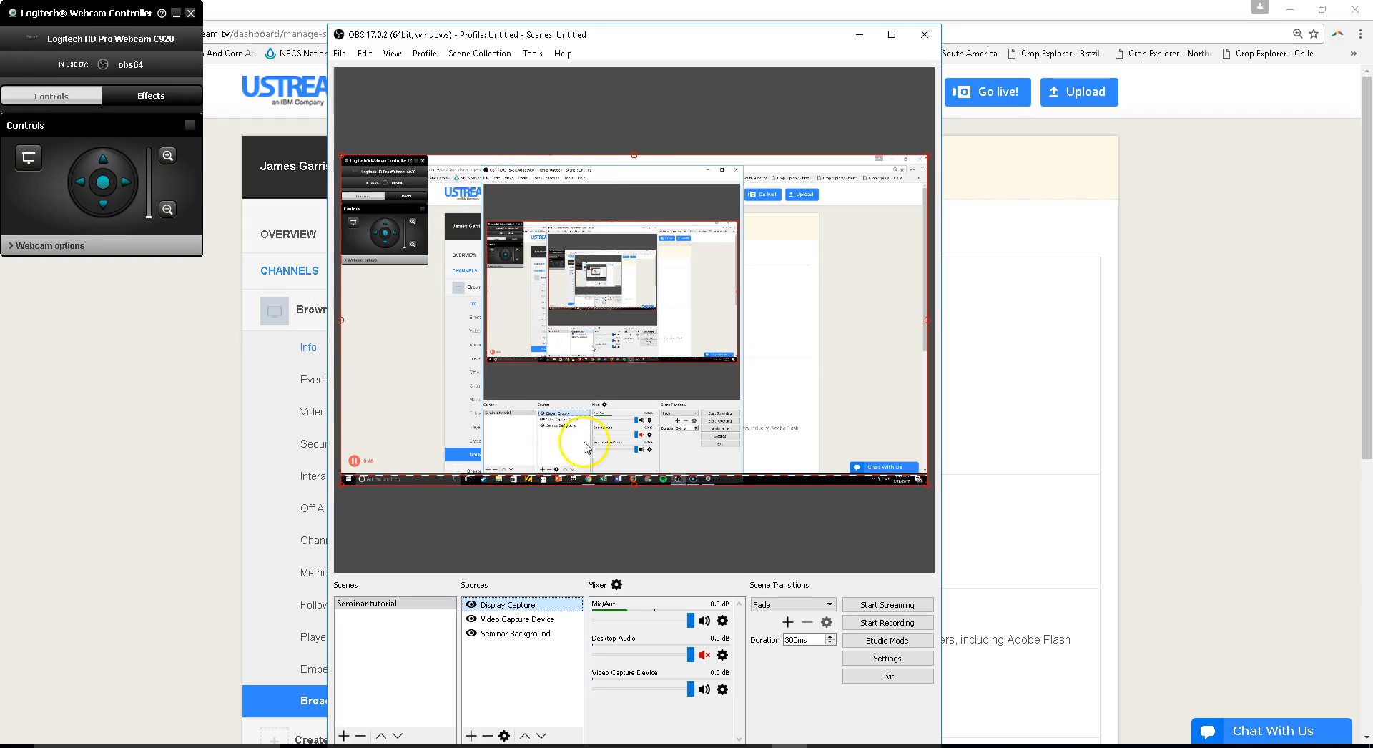
- Scale and position the display capture so it fills the large white content area of the seminar background
drag(580, 344, 636, 355)
drag(397, 167, 526, 237)
drag(597, 286, 525, 261)
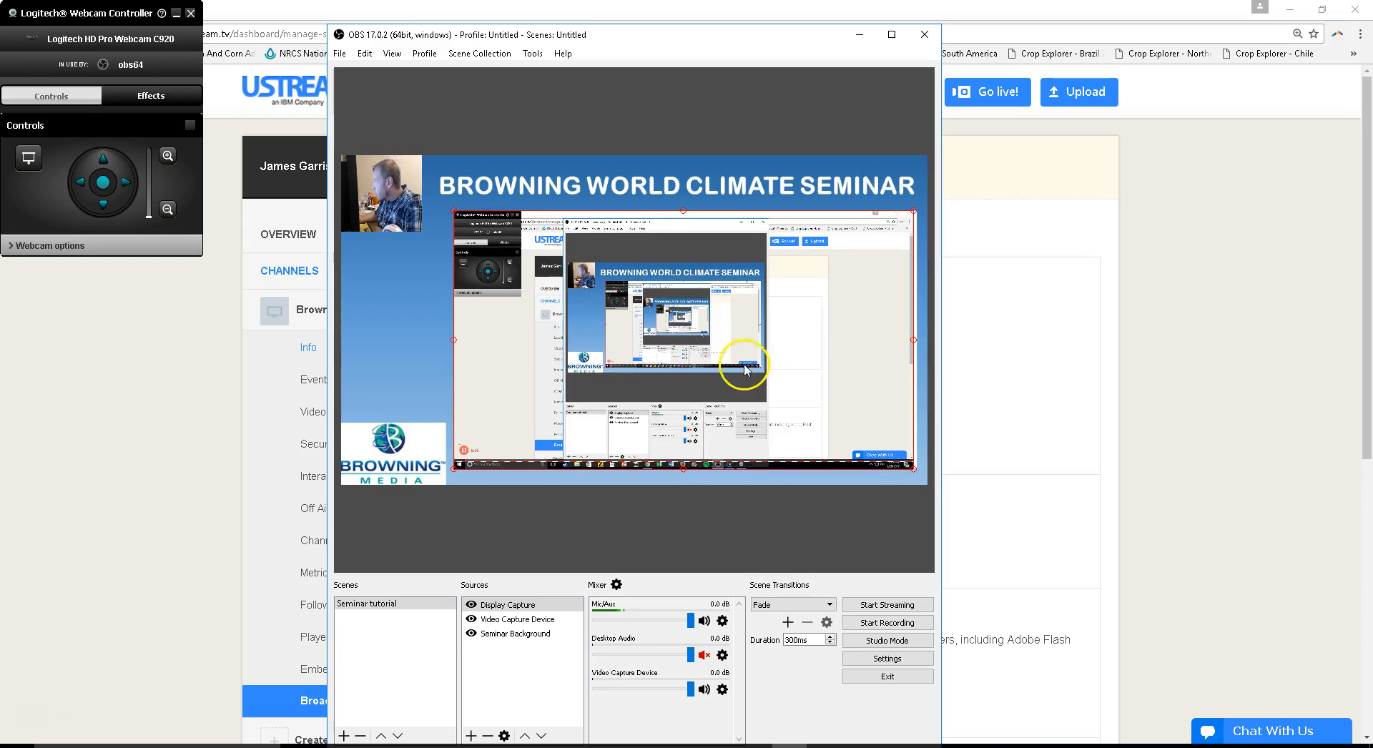
drag(915, 472, 918, 473)
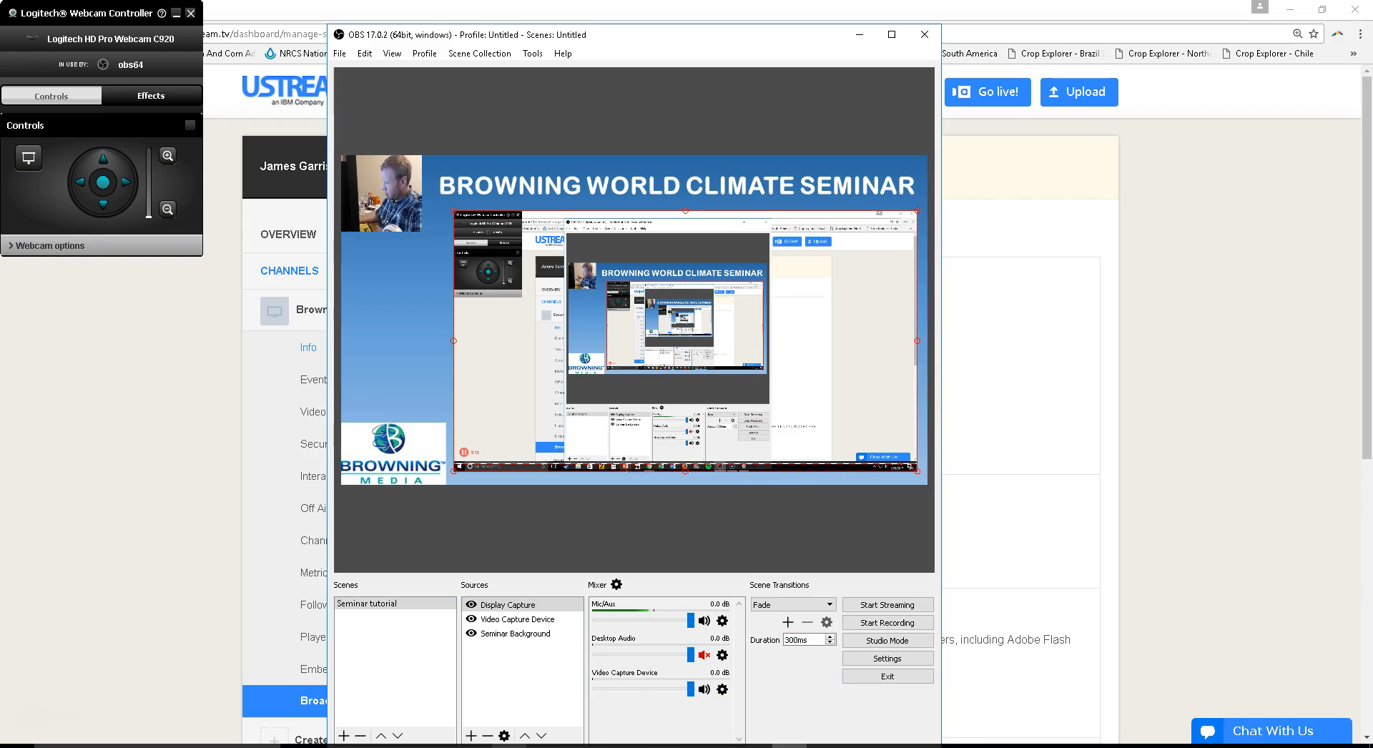
- Switch to PowerPoint, open the recent presentation WorldAg_02_14_17.pptx and arrange its window to the right of the OBS window
click(516, 745)
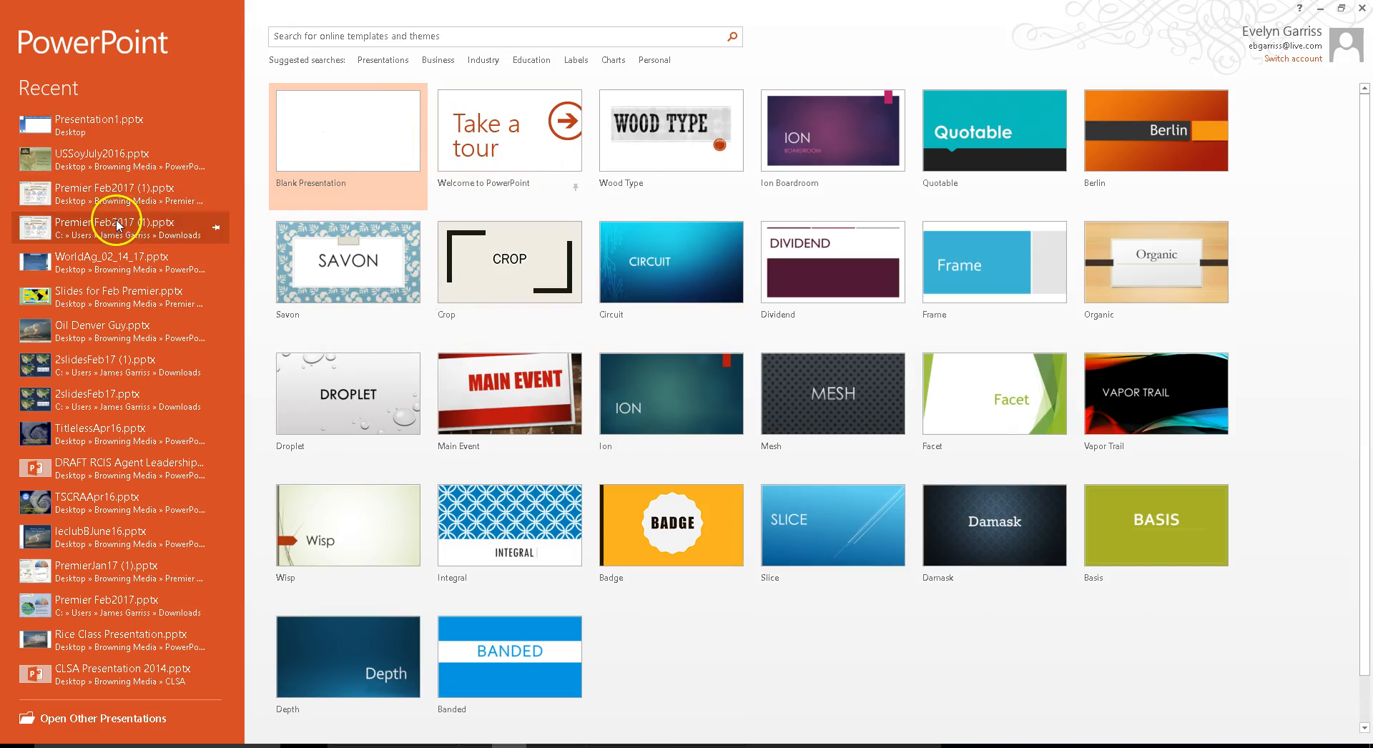
click(154, 266)
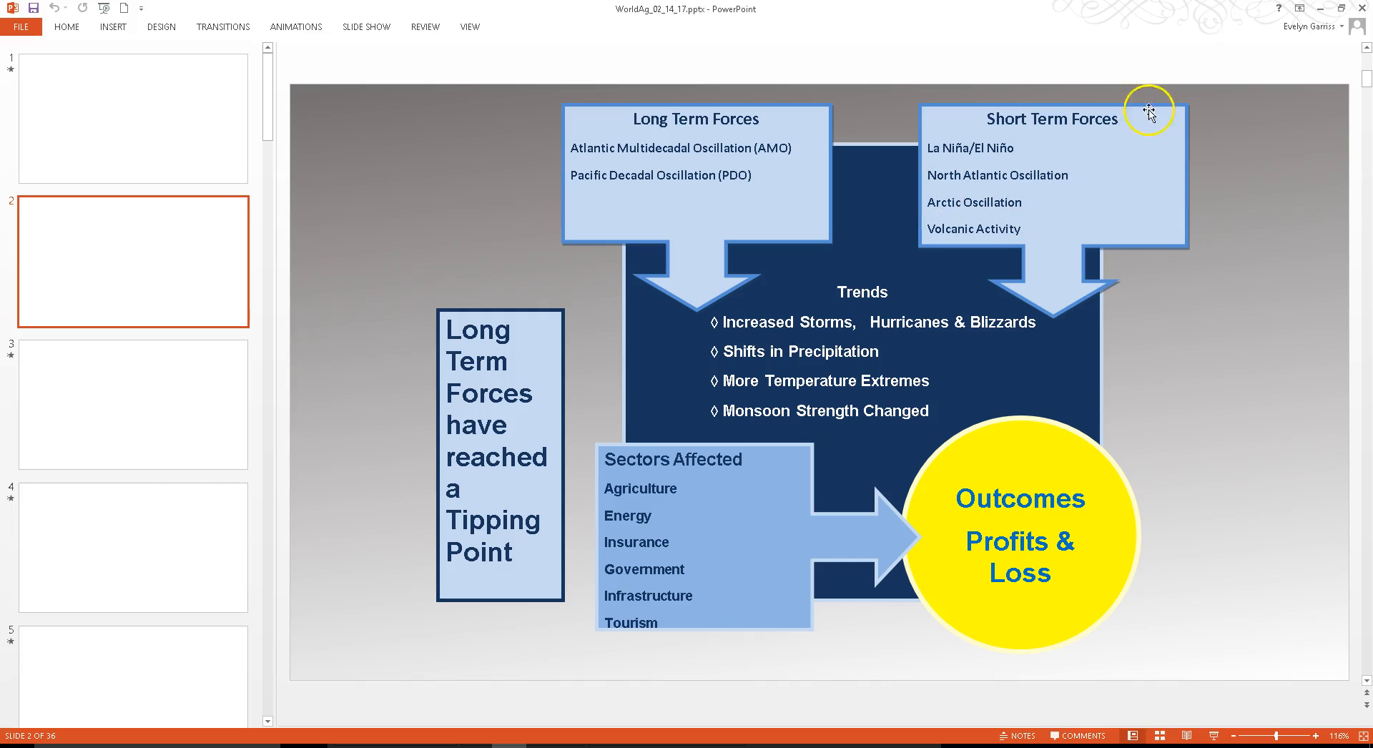
click(1341, 8)
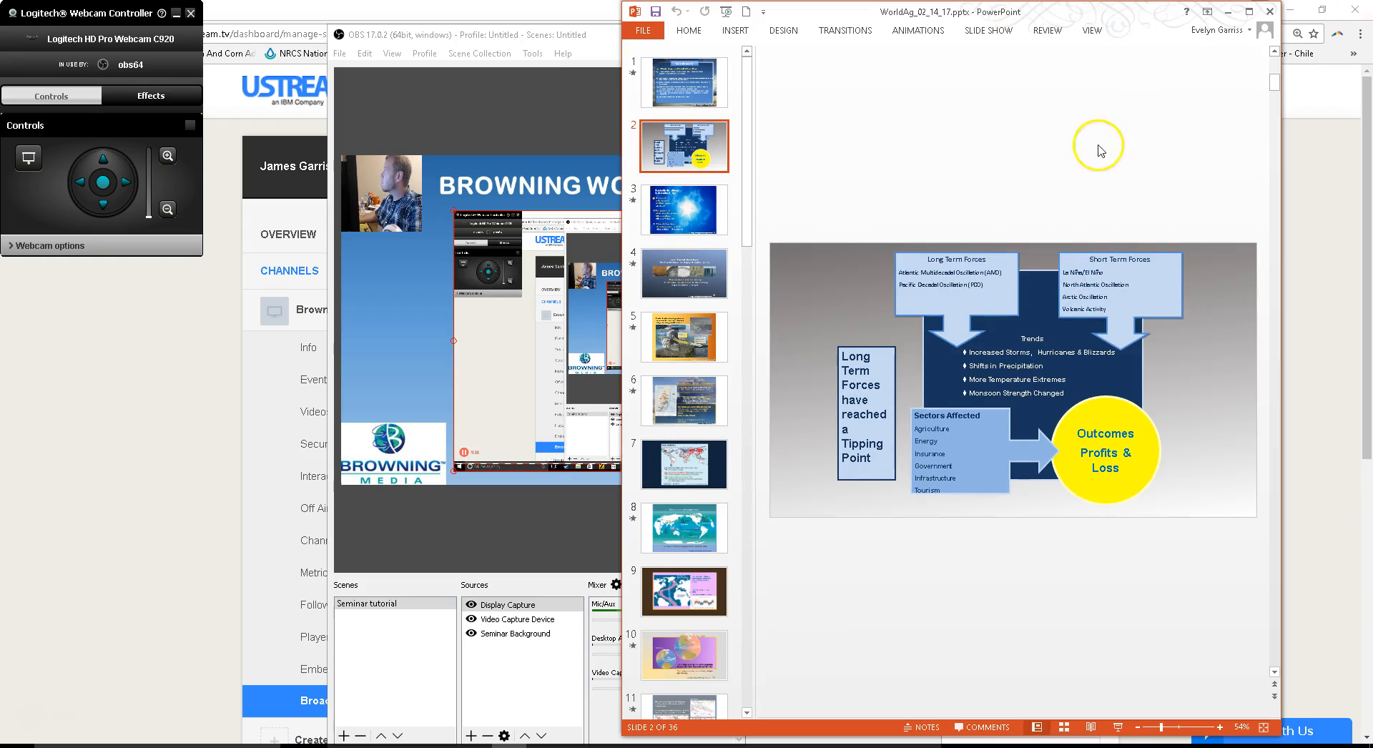
drag(1045, 14, 1169, 14)
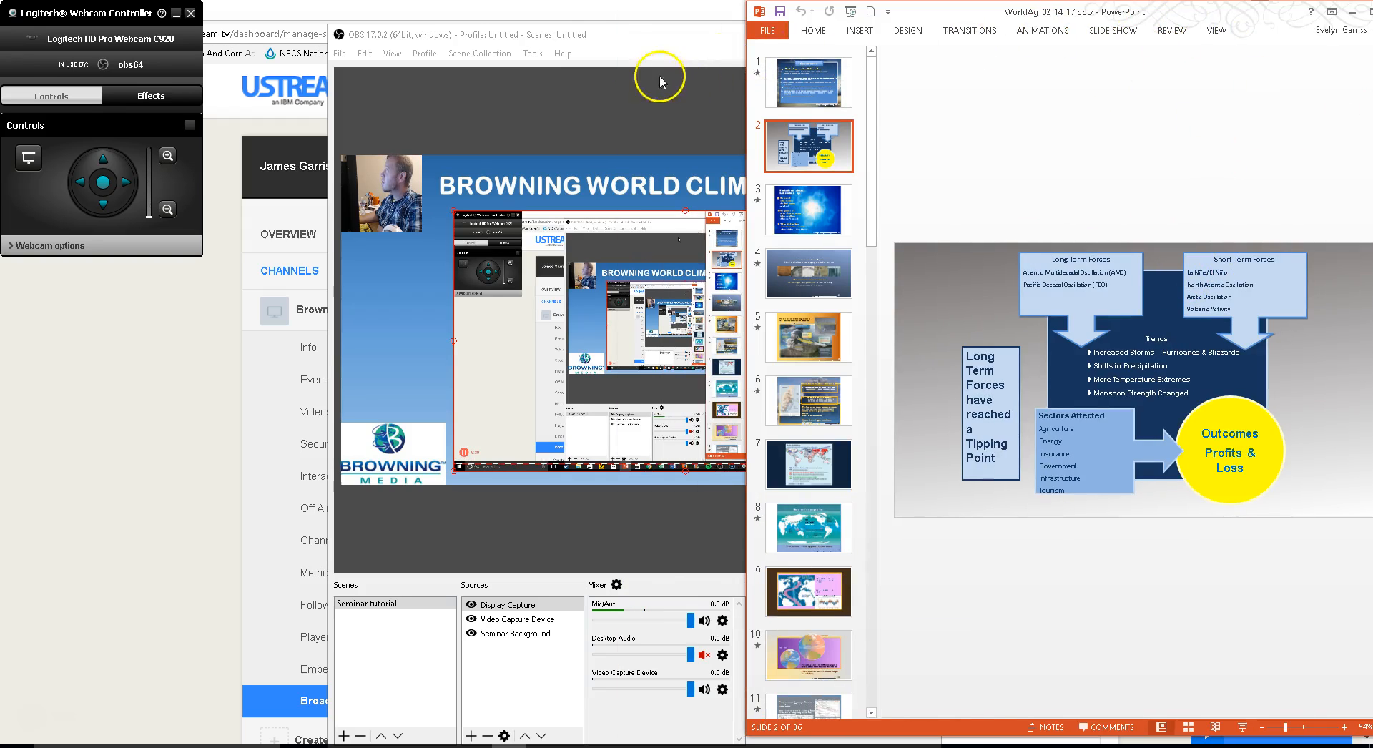
drag(647, 33, 552, 24)
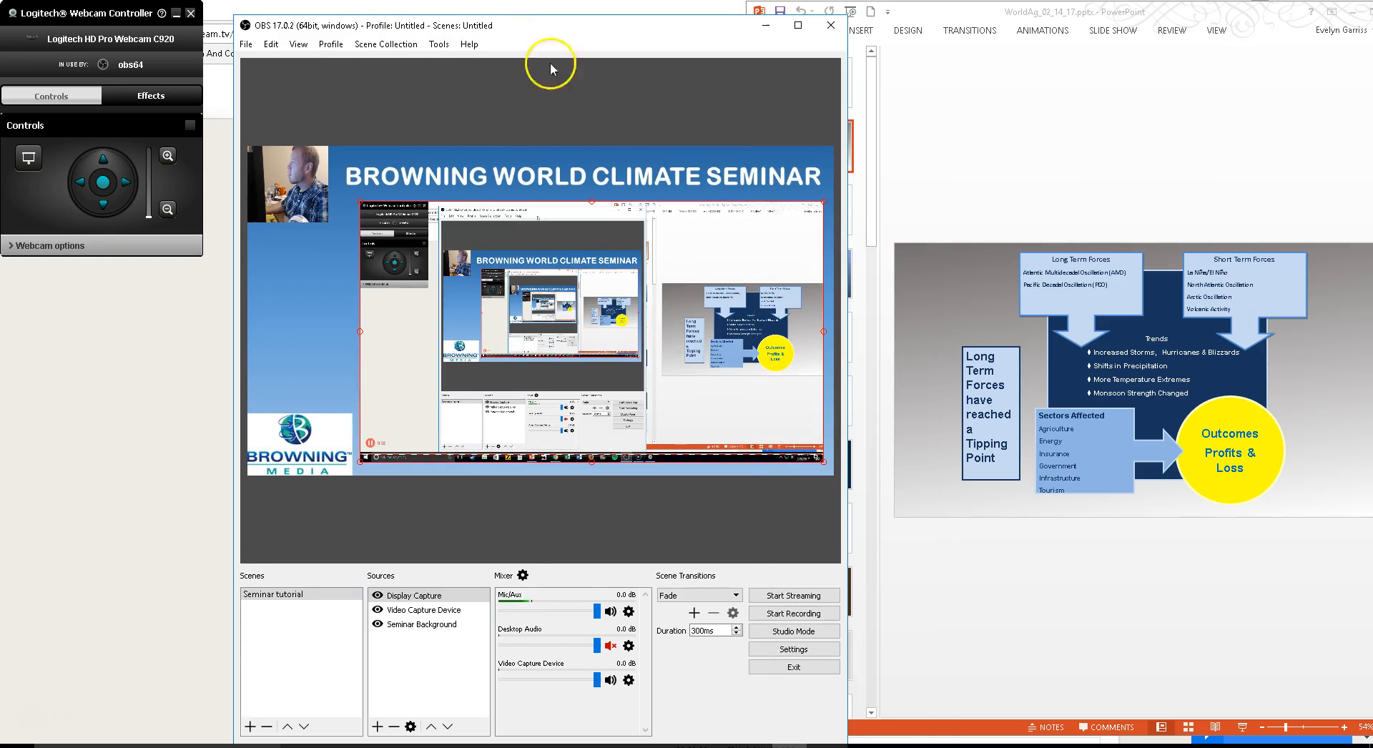
- Bring the presentation to the front and advance through its slides to slide 6 to check the live display capture
click(1084, 227)
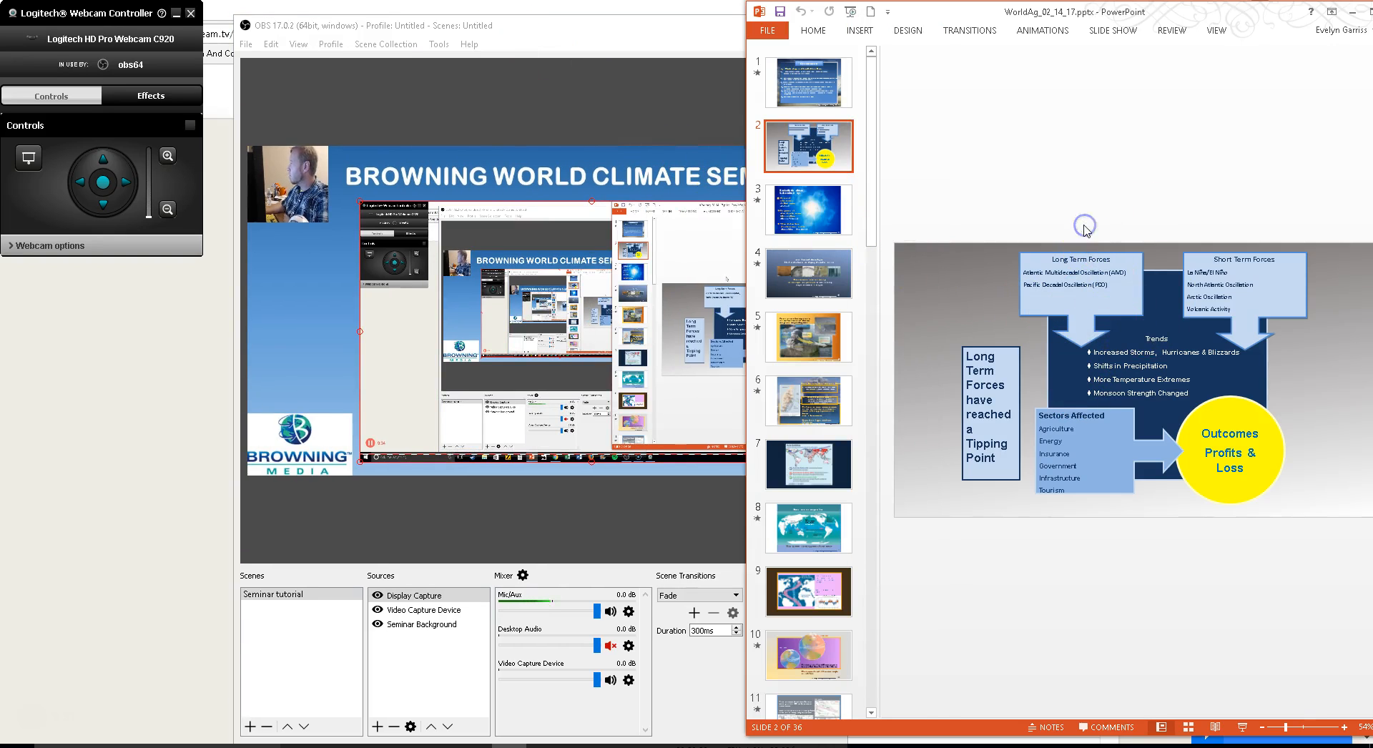
click(826, 216)
key(Down)
key(Down)
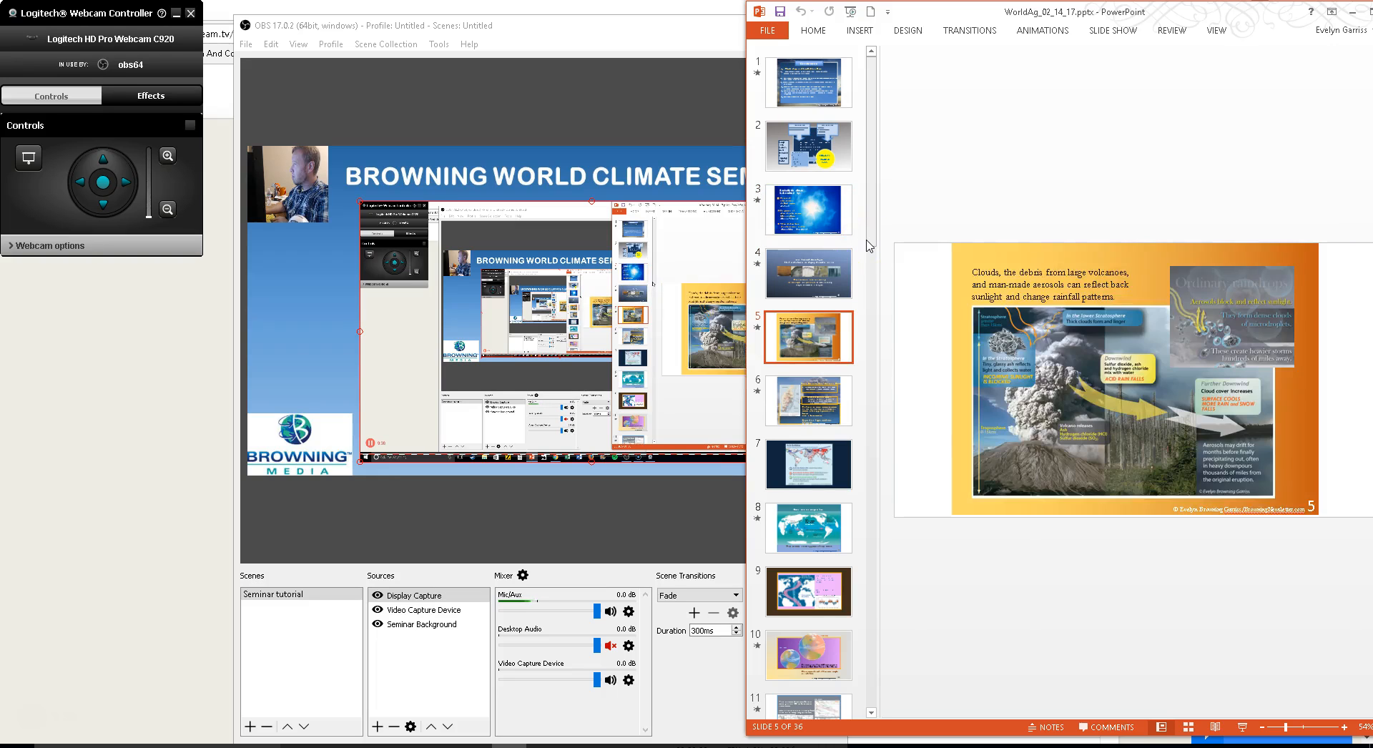
key(Down)
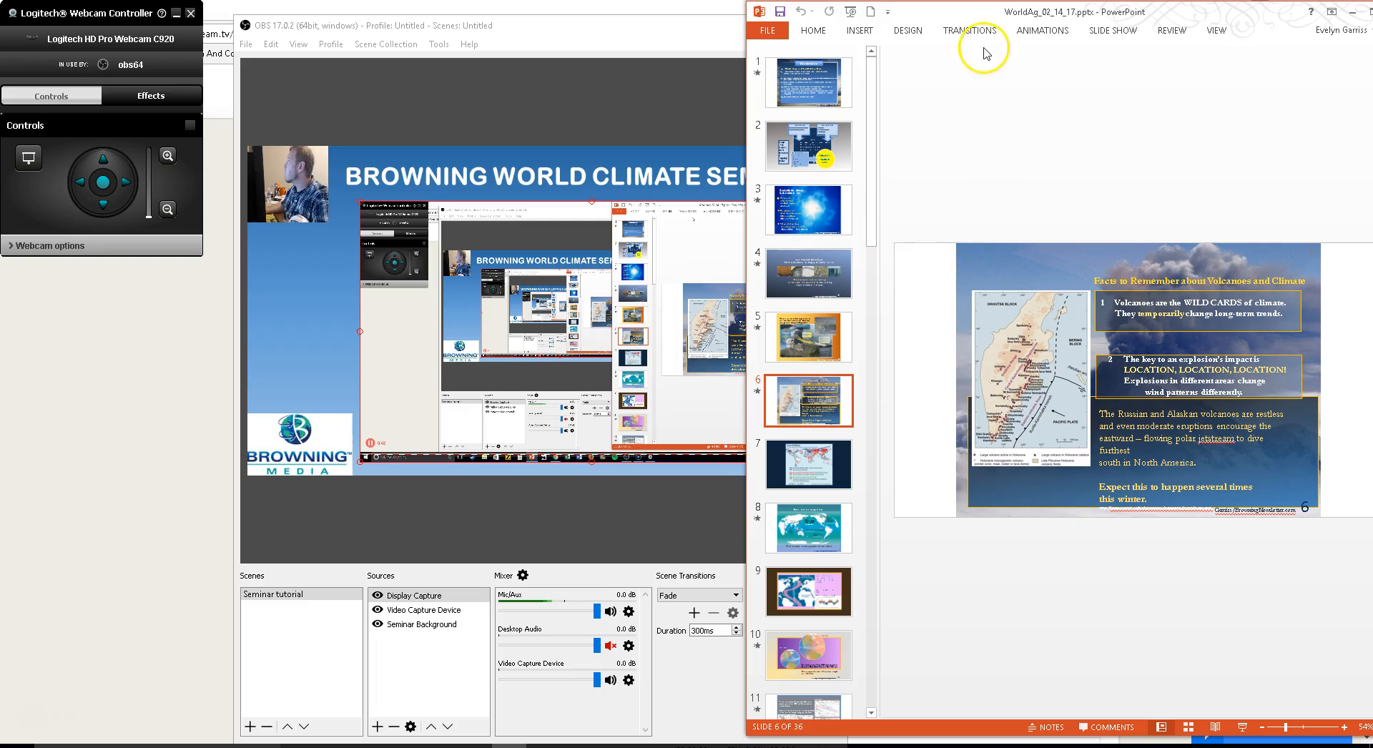
- Start the presentation's slide show from the first slide
click(1110, 30)
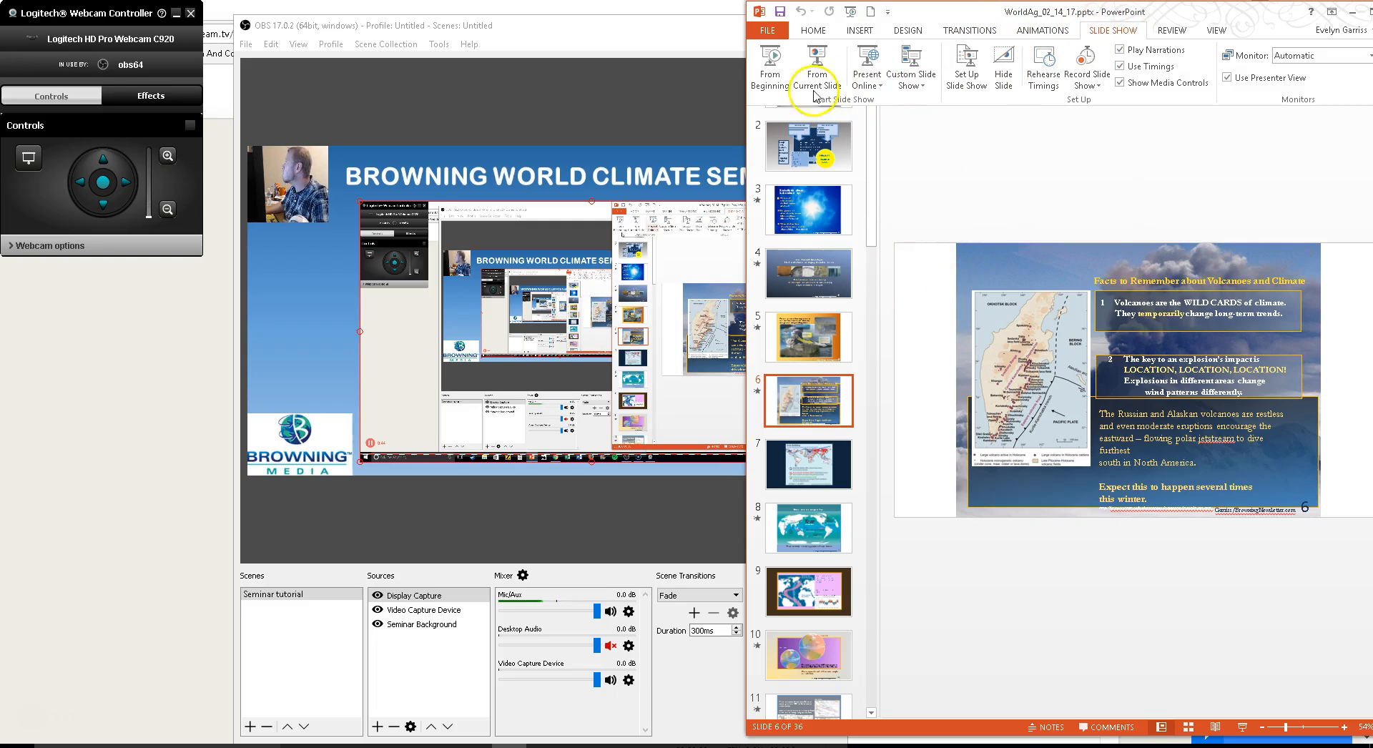
click(770, 64)
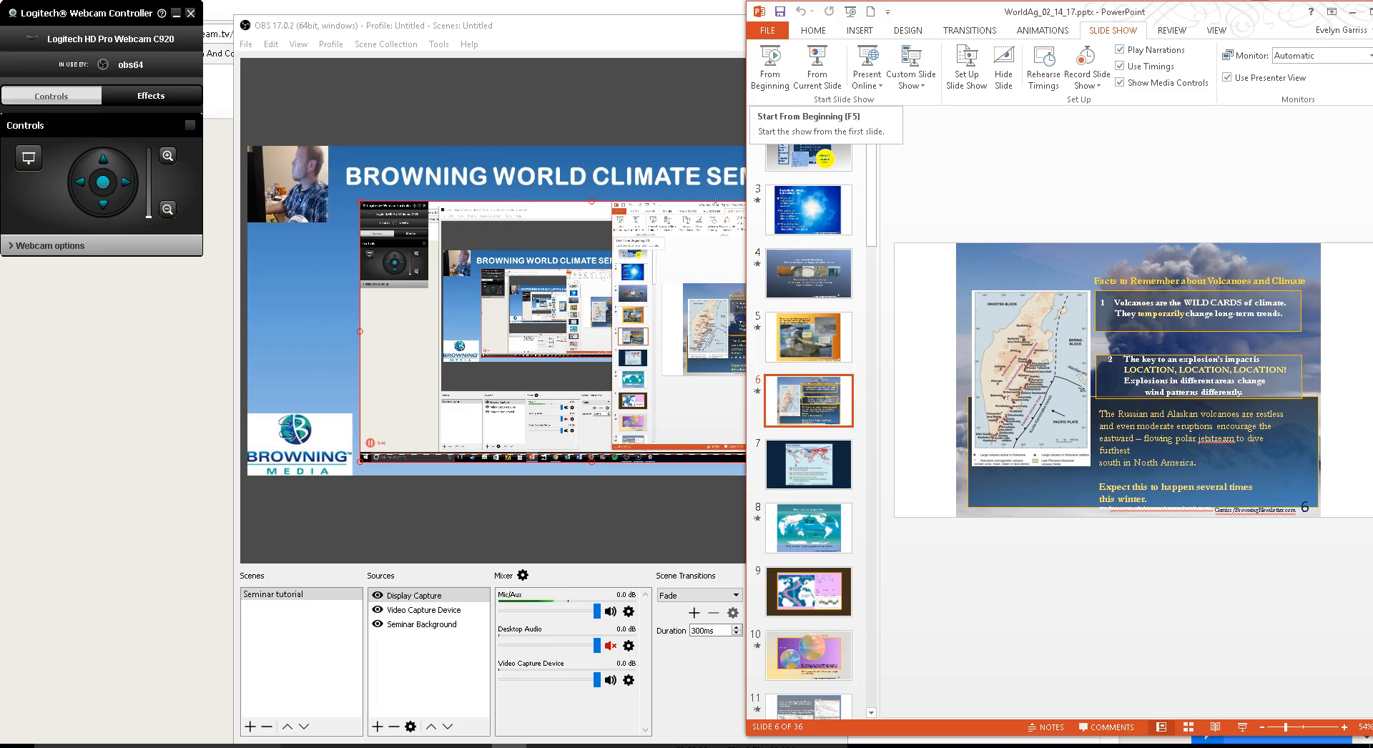
- Minimize the PowerPoint window and open the stream settings in OBS
drag(1213, 11, 1171, 14)
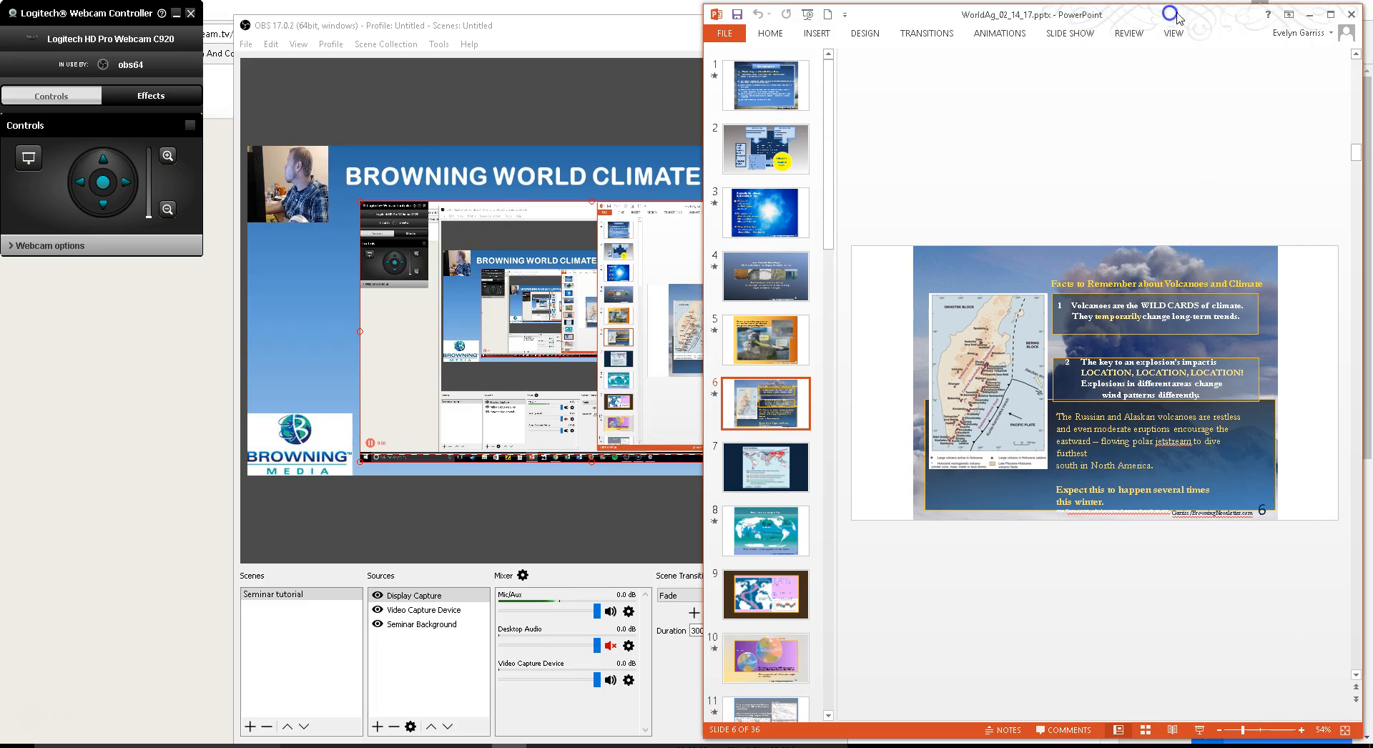
click(1315, 12)
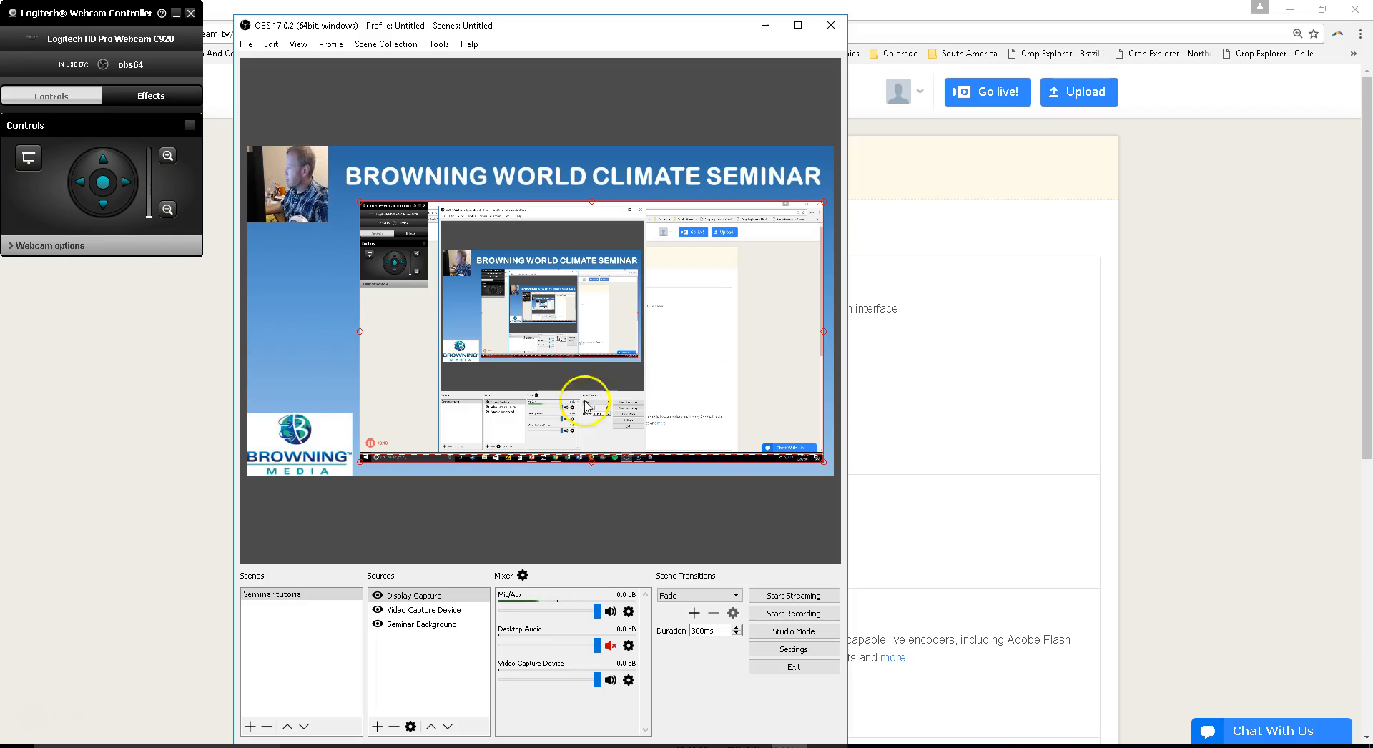
click(768, 651)
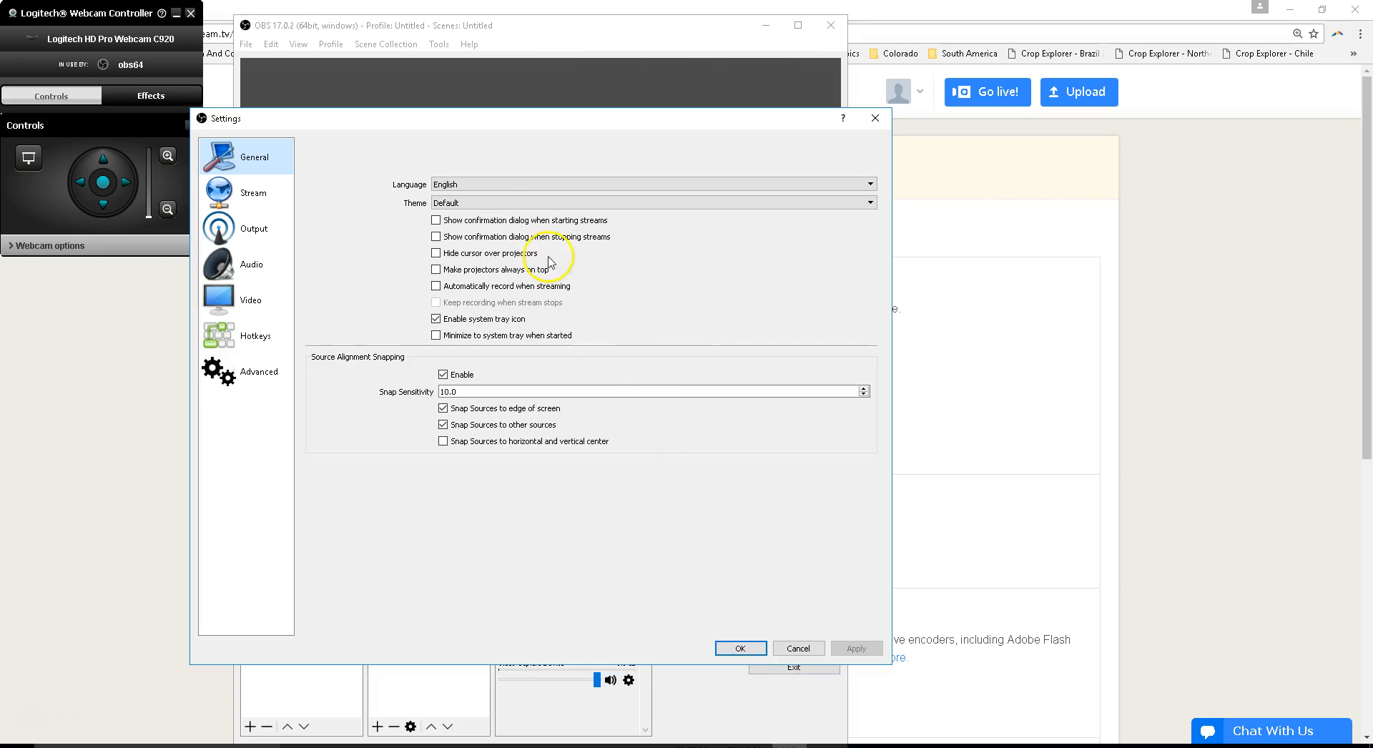
click(263, 194)
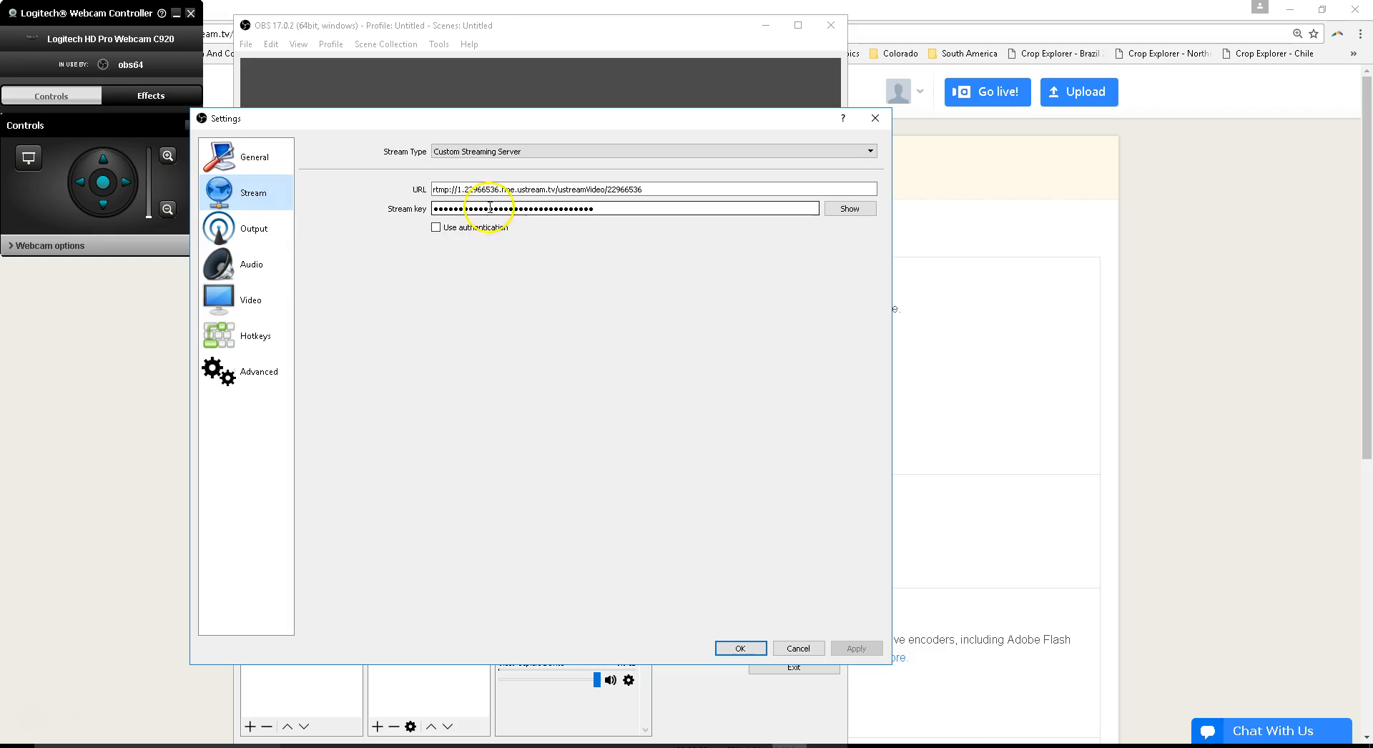
- Copy the RTMP URL from the Ustream encoder settings page in Chrome and replace the custom streaming server URL in OBS with it
click(577, 745)
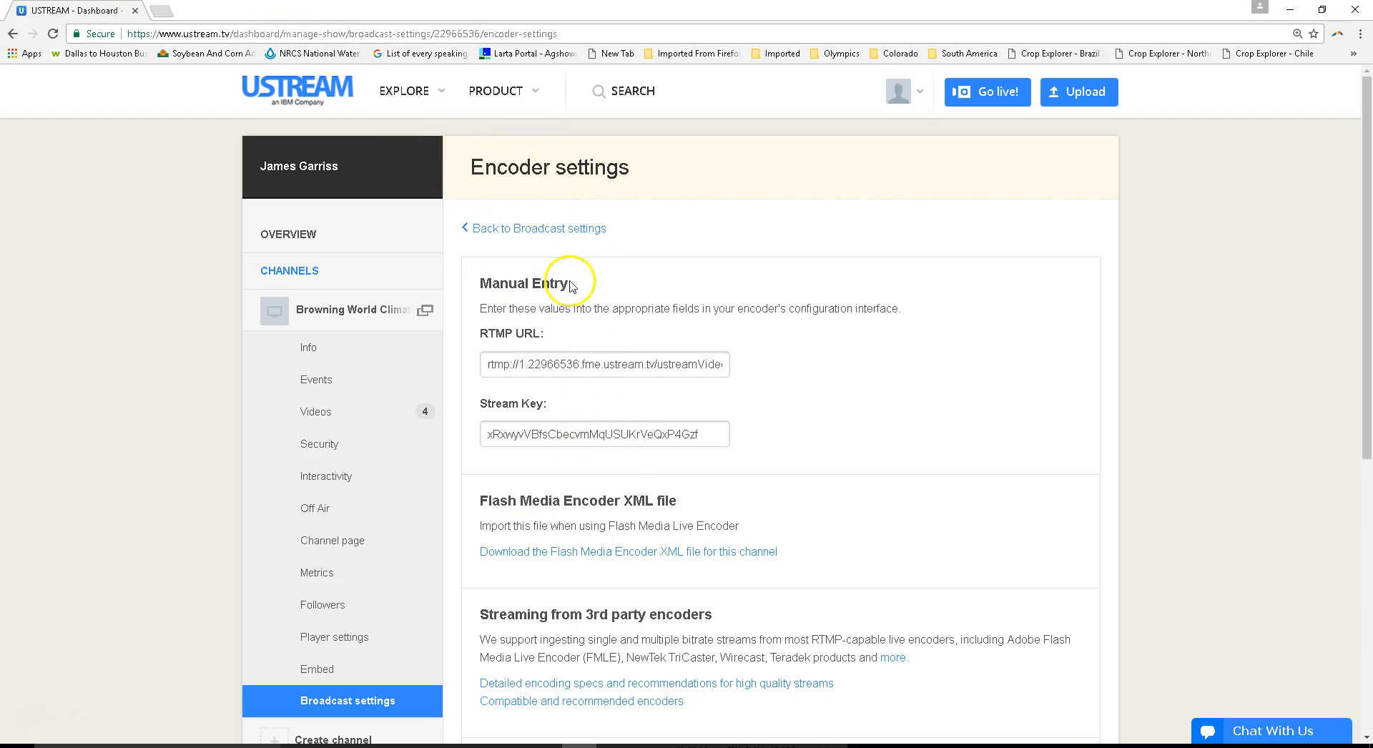
click(599, 368)
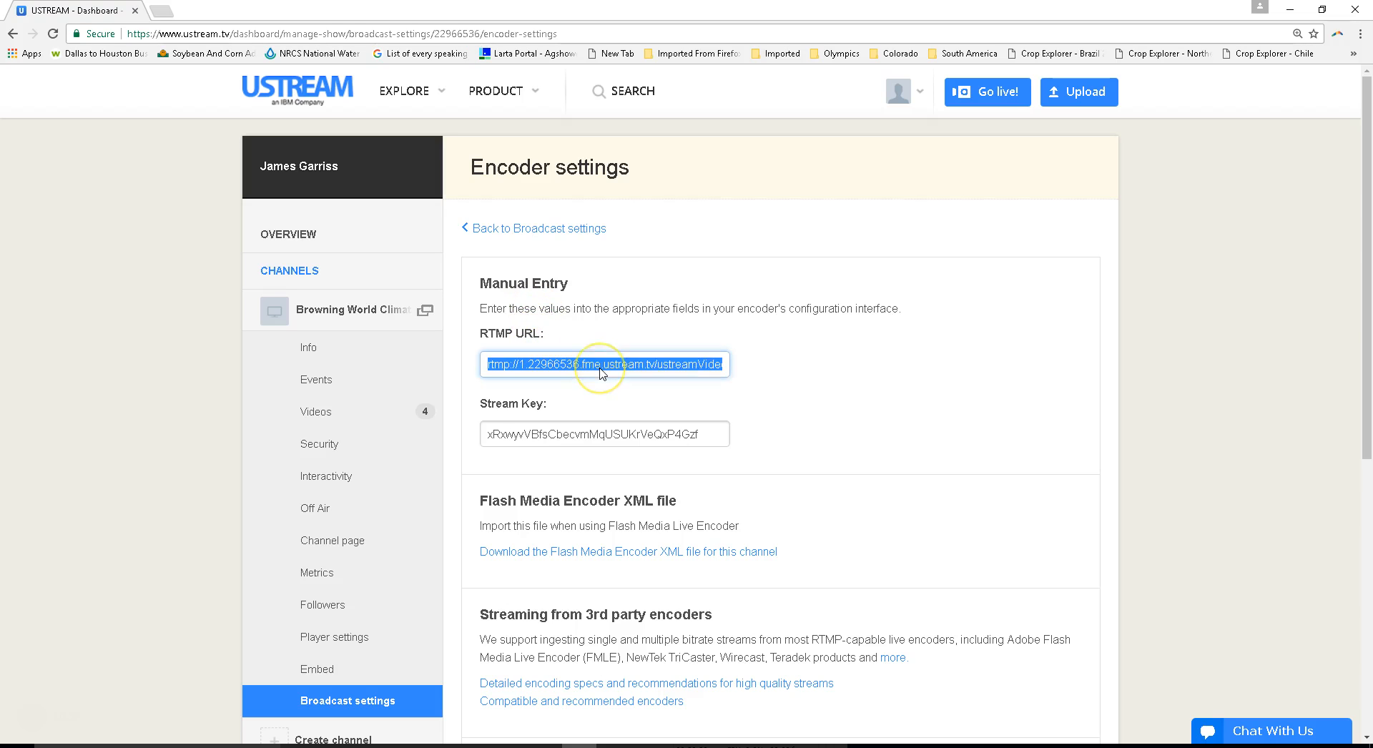
right_click(600, 368)
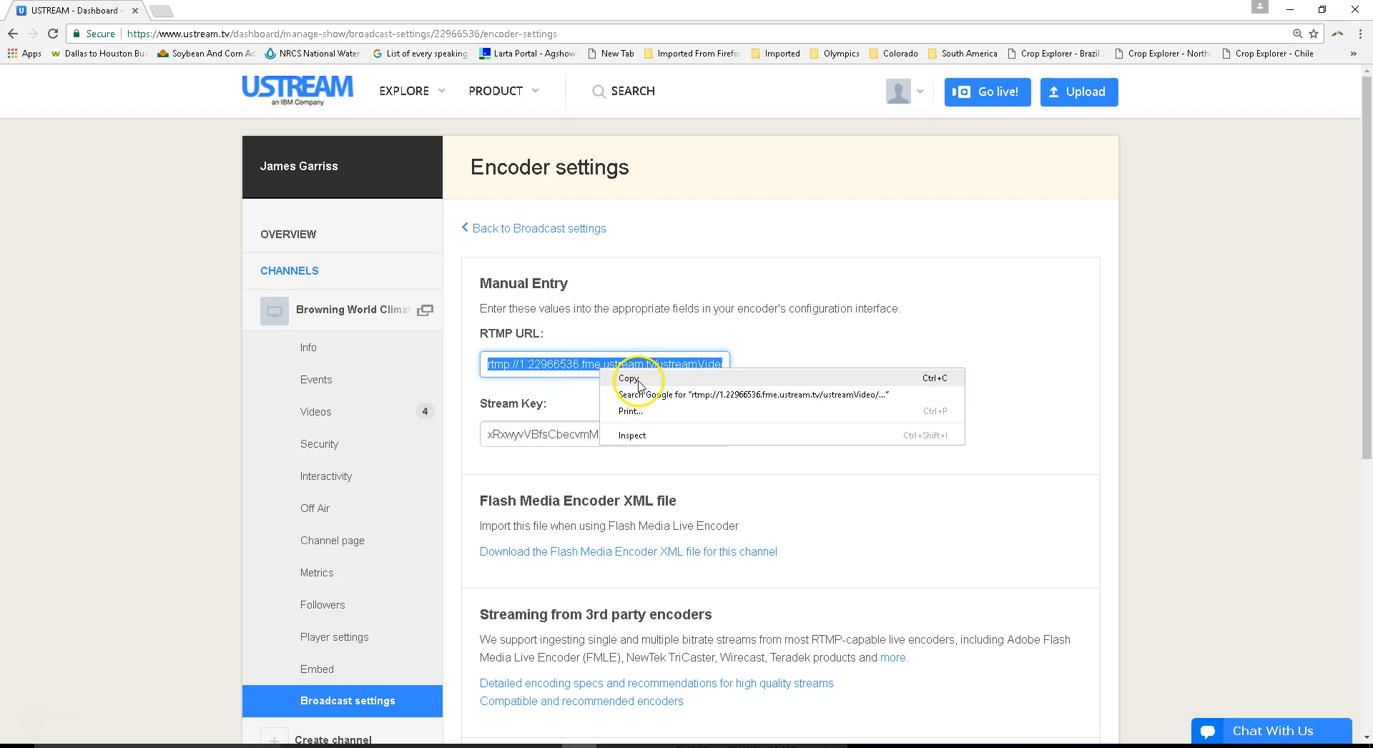
click(629, 378)
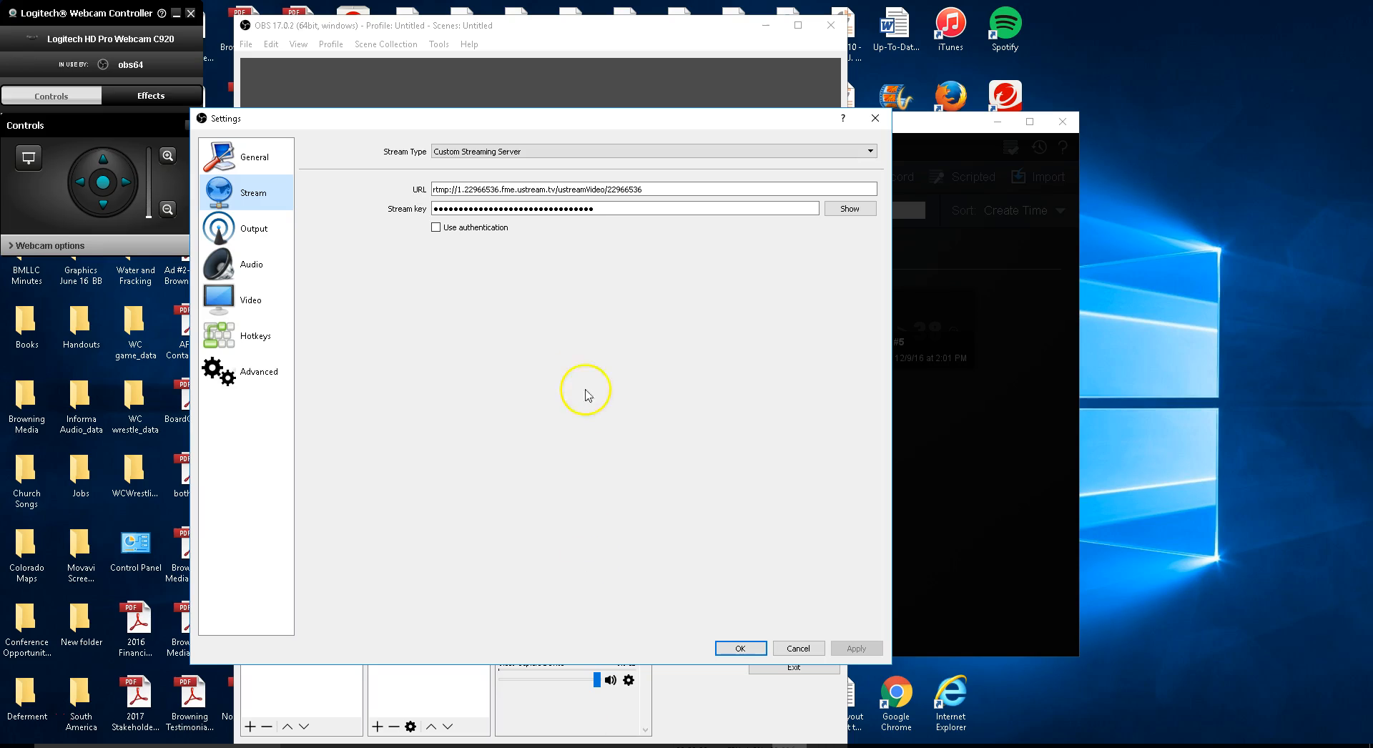
drag(667, 189, 399, 188)
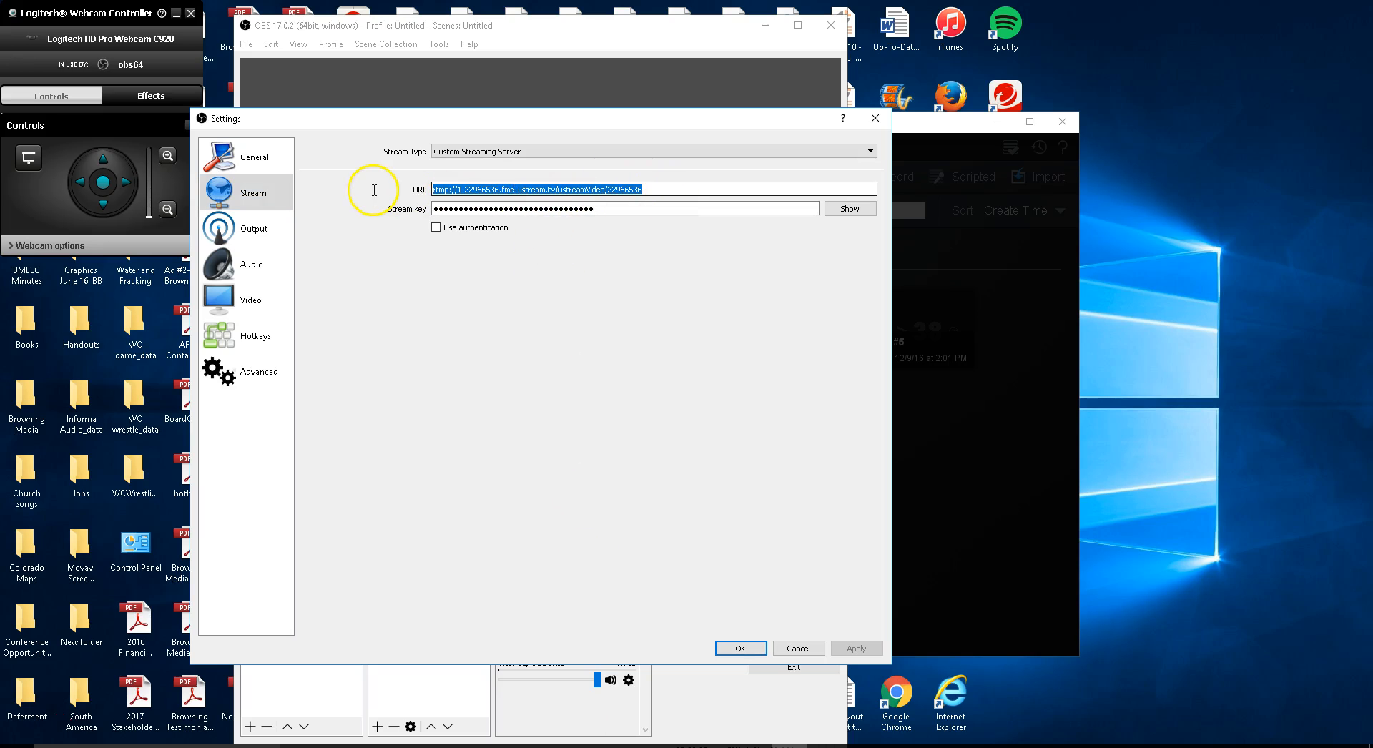
key(BackSpace)
key(ctrl+v)
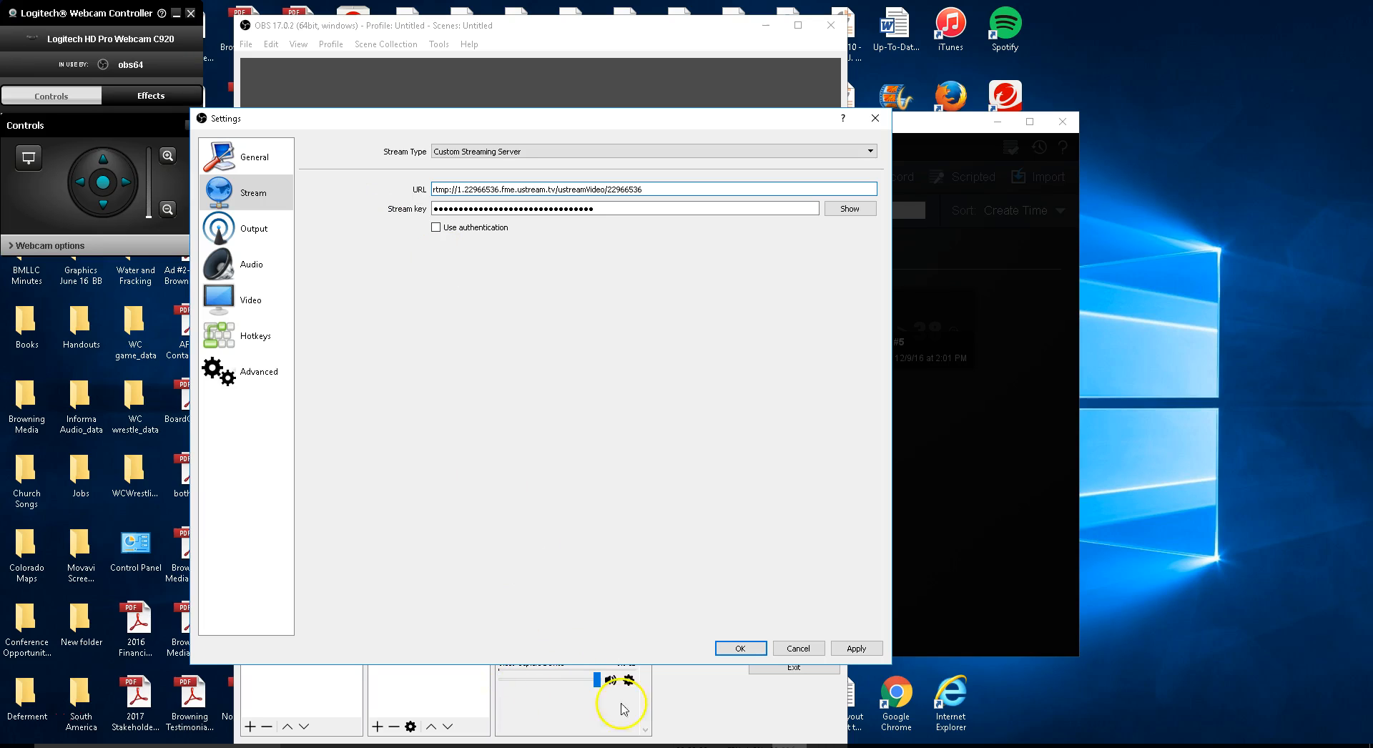
- Copy the stream key from the Ustream encoder settings page, replace the stream key in OBS with it, and save the settings
click(579, 746)
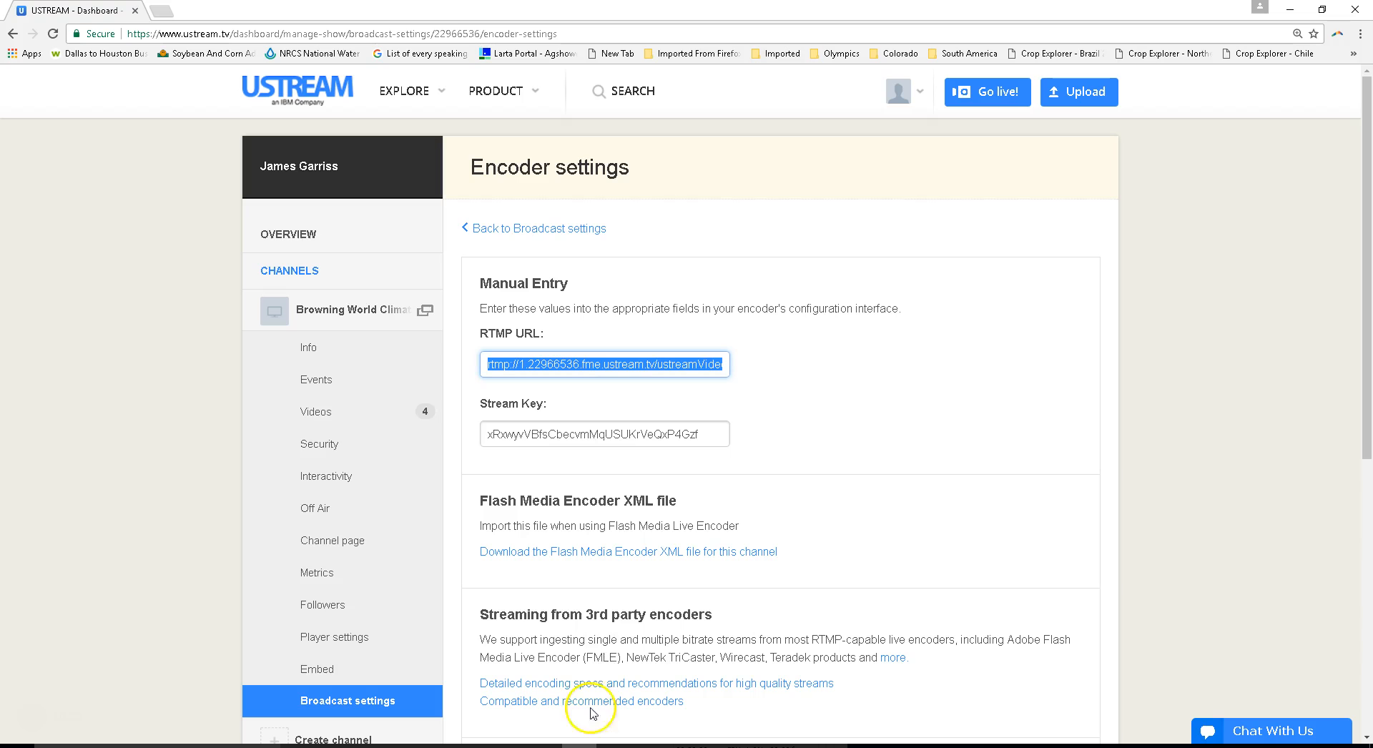
click(596, 432)
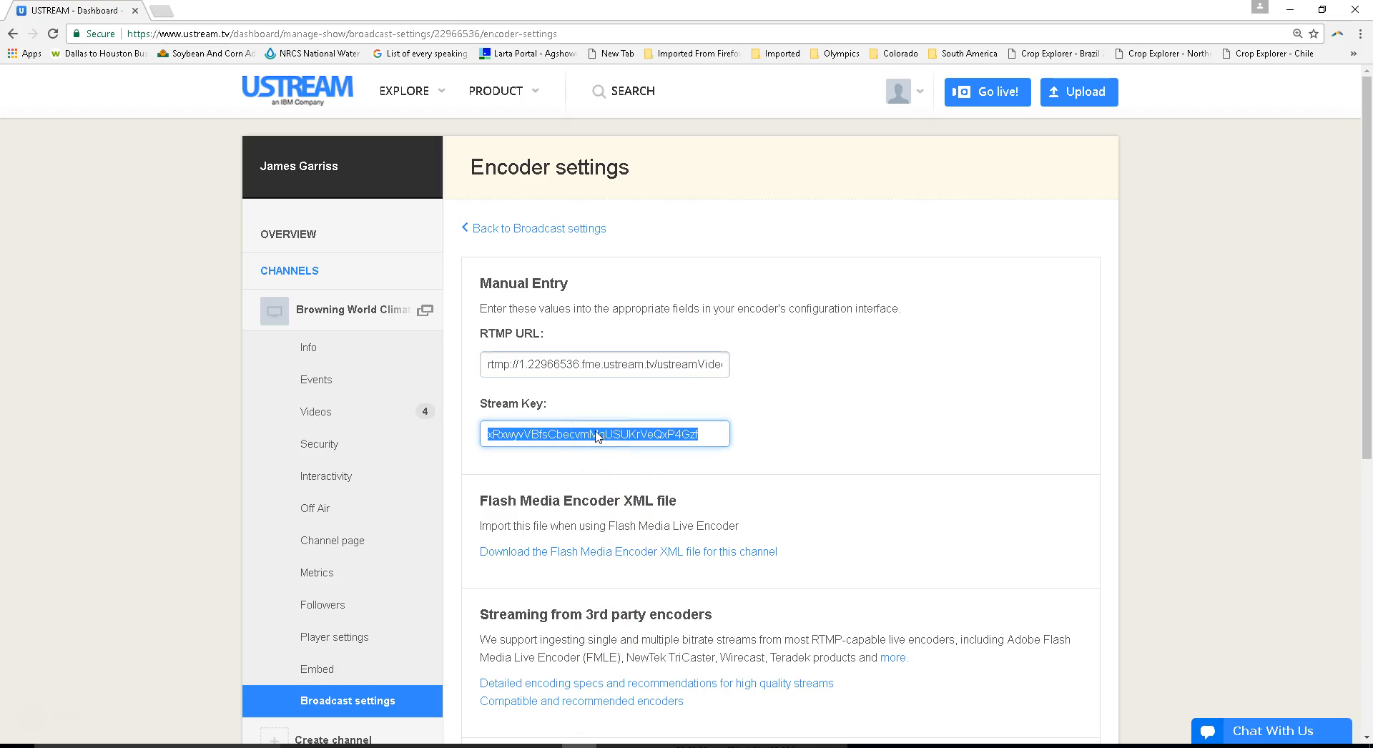
click(1367, 13)
click(604, 213)
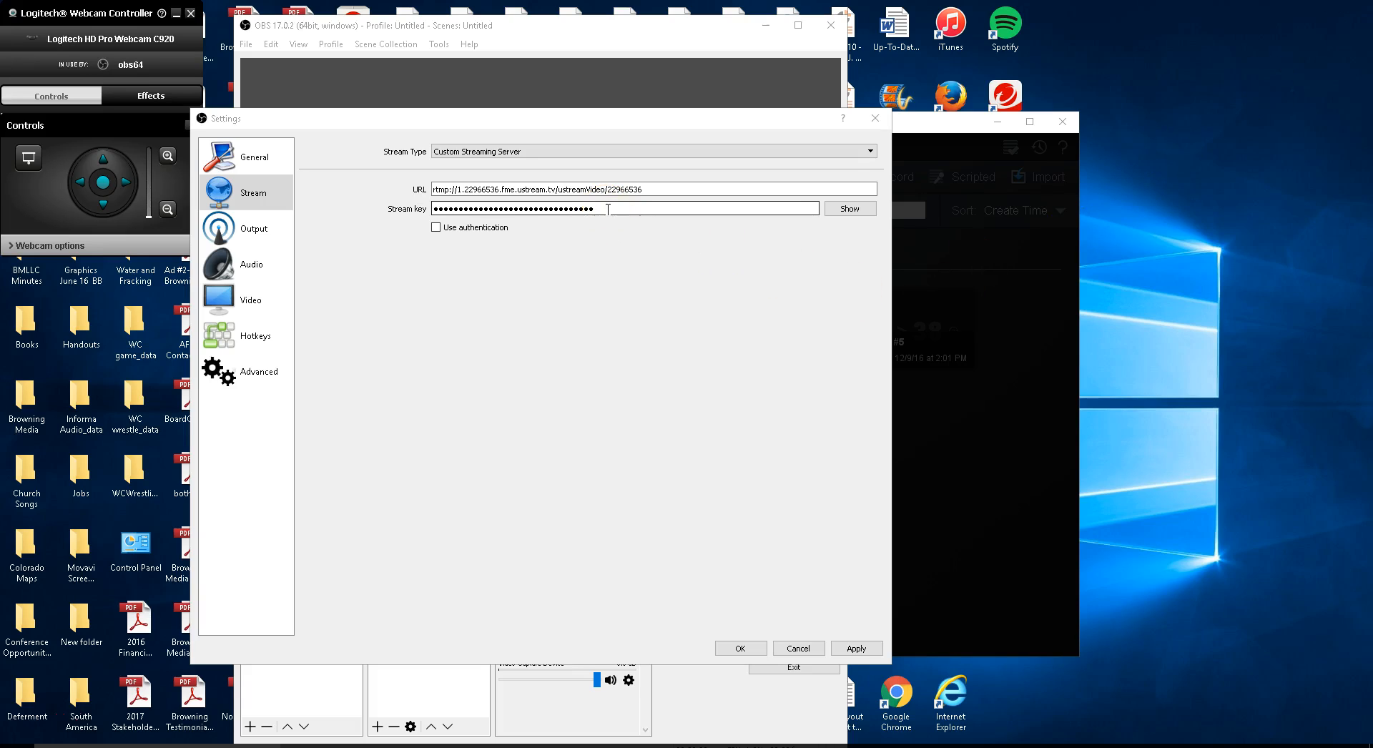
double_click(608, 210)
key(BackSpace)
key(ctrl+v)
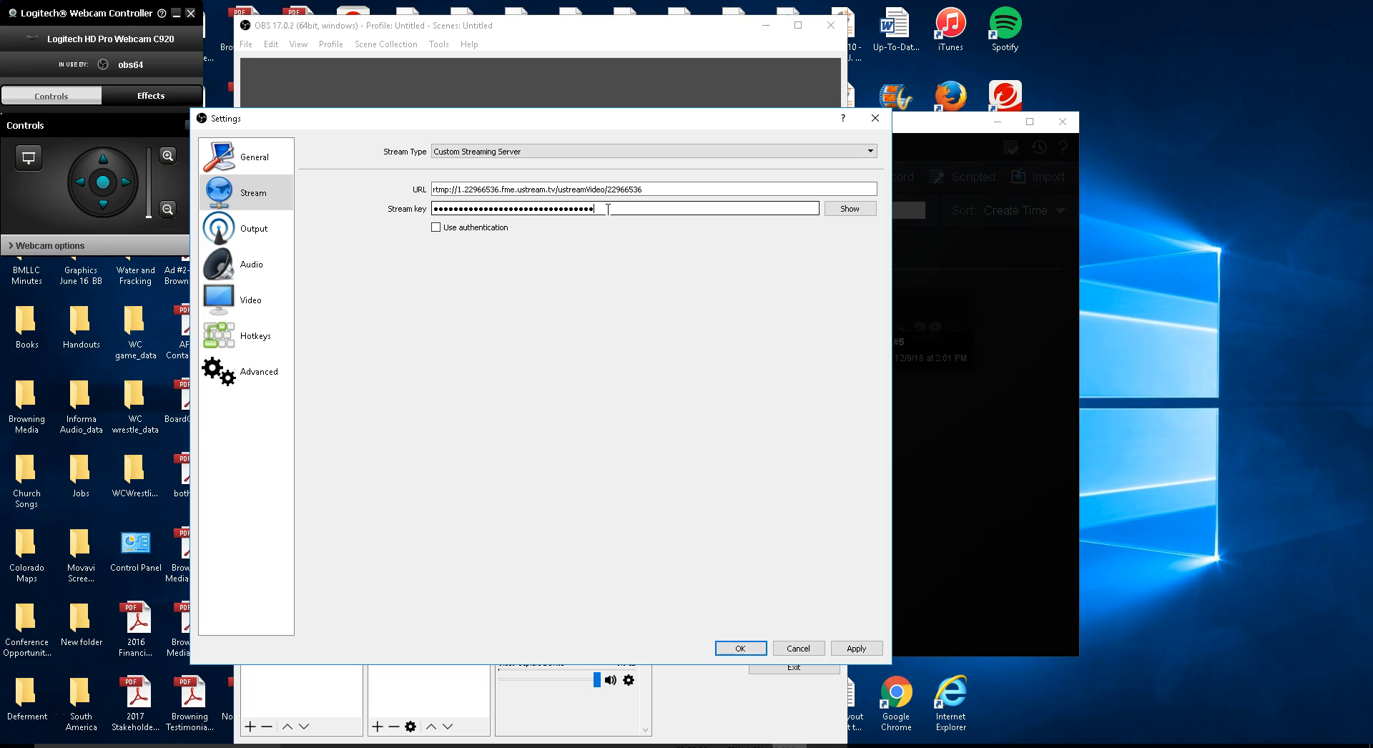
click(740, 649)
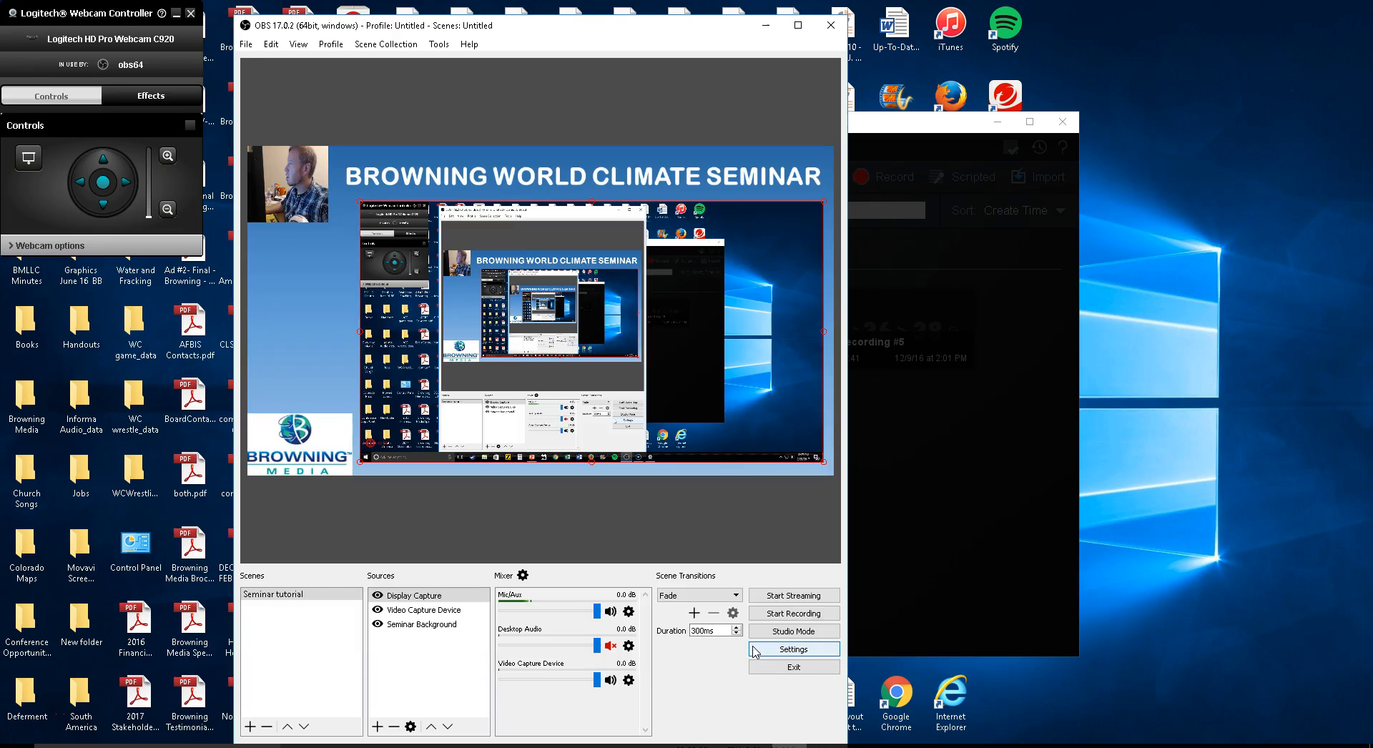
- Start streaming the seminar scene from OBS and open a new Chrome window
click(813, 594)
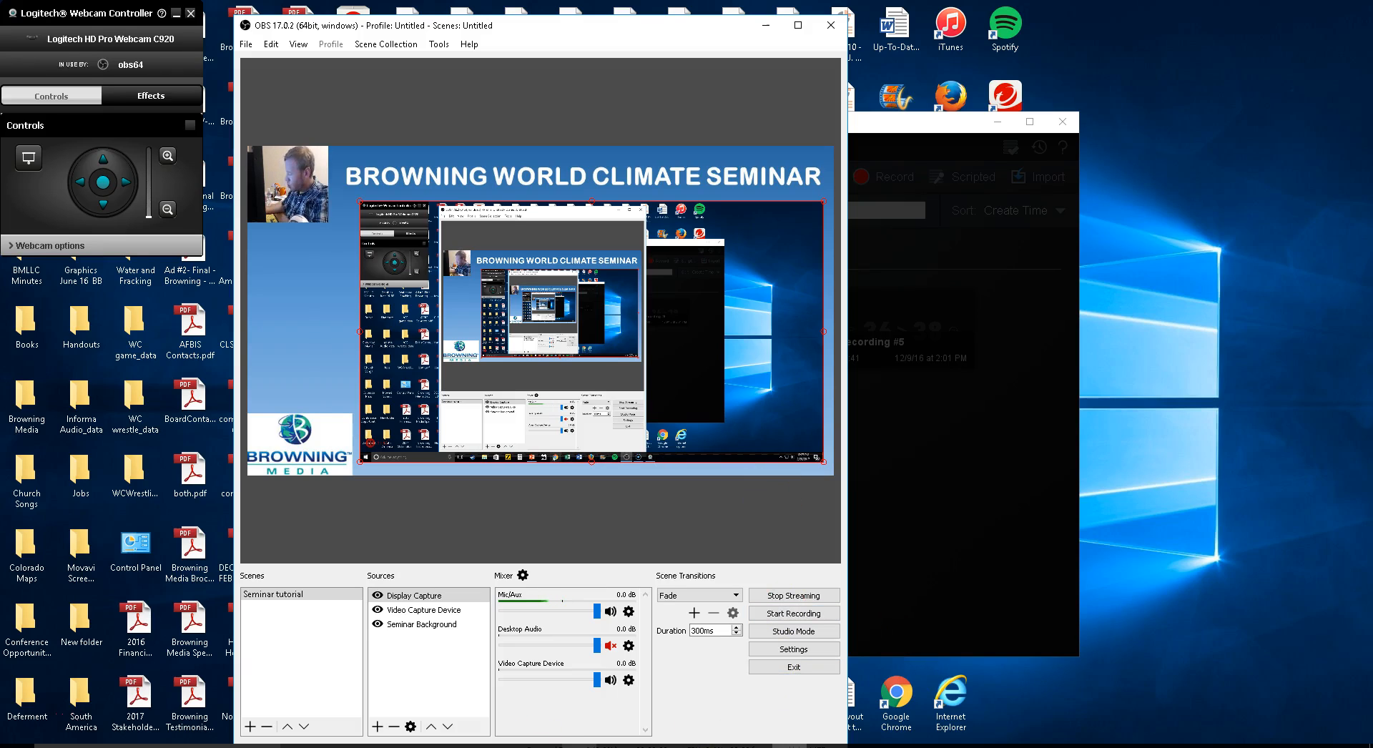
click(580, 746)
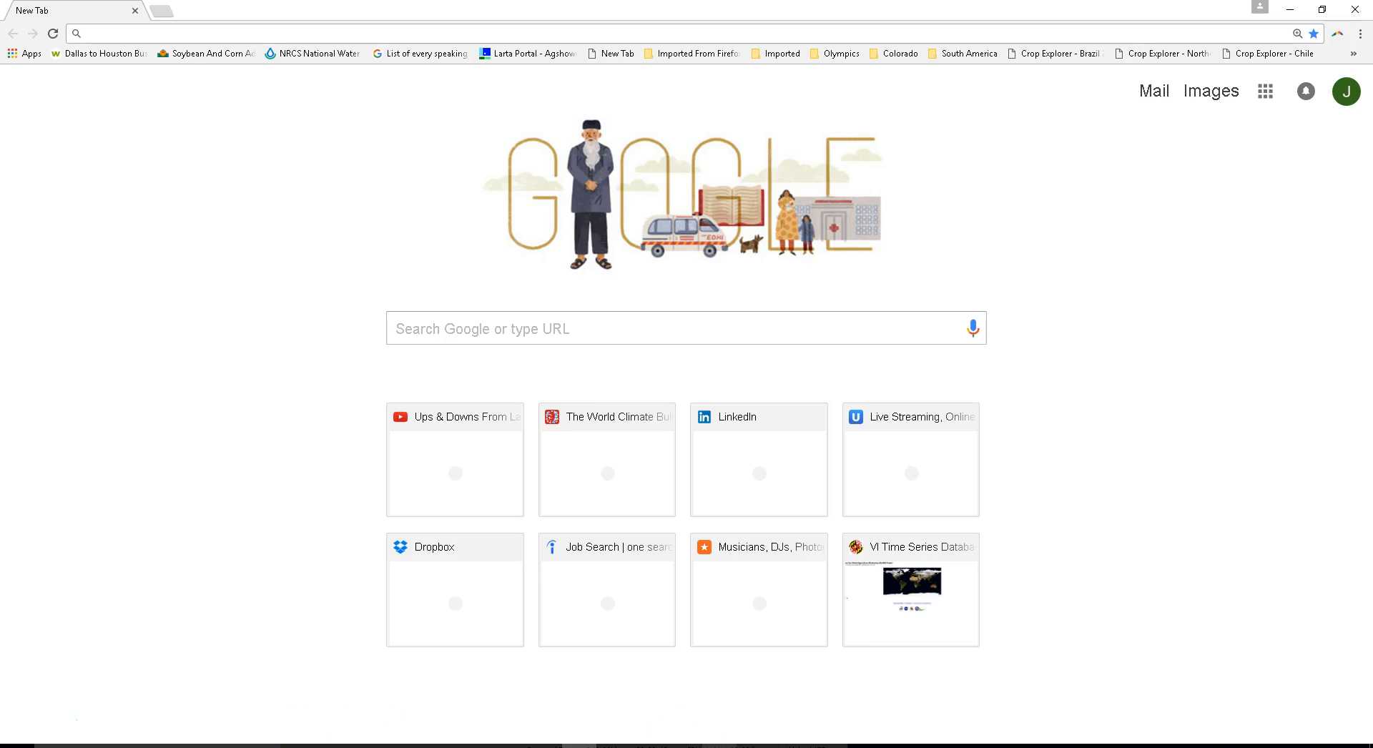
click(860, 746)
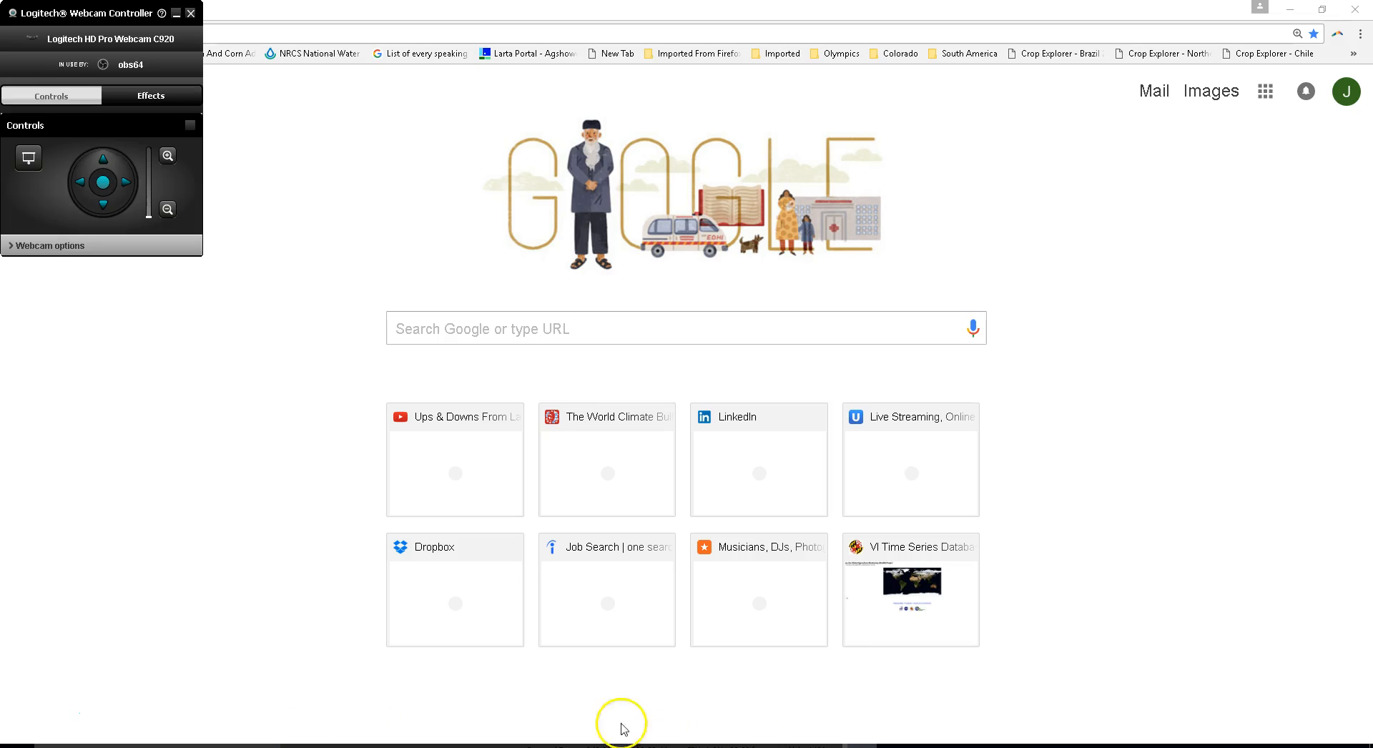